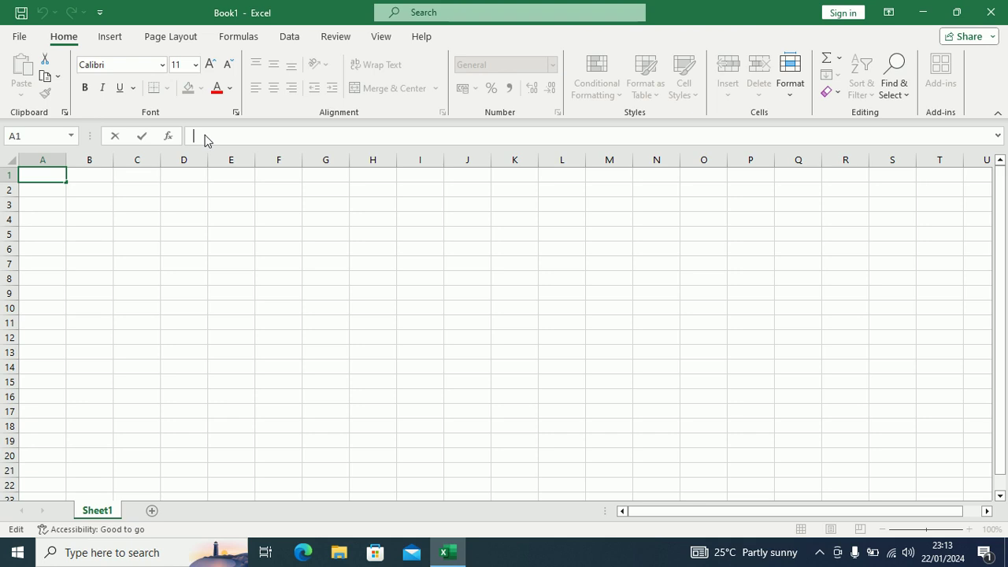
Step: Widen column A so the full names will fit
{"action": "left_click", "coordinate": [147, 233]}
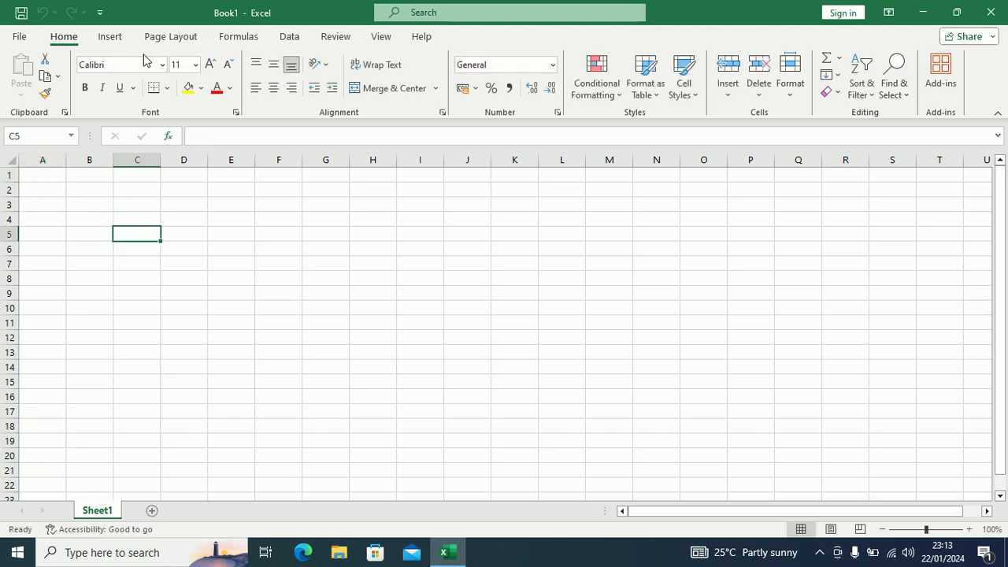
{"action": "left_click_drag", "start_coordinate": [69, 159], "coordinate": [386, 161]}
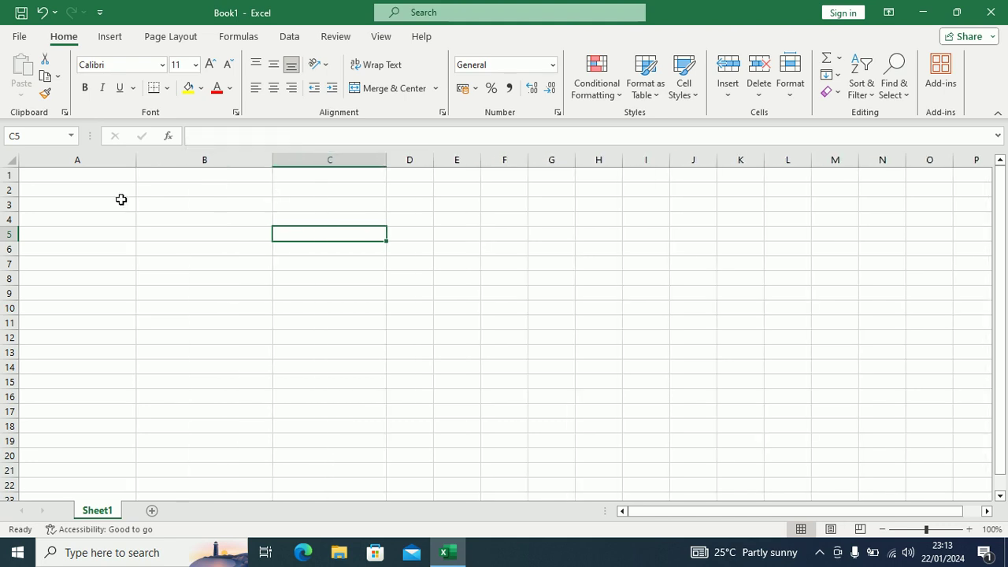
Step: Enter two people's full names in cells A2 and A3
{"action": "left_click", "coordinate": [52, 193]}
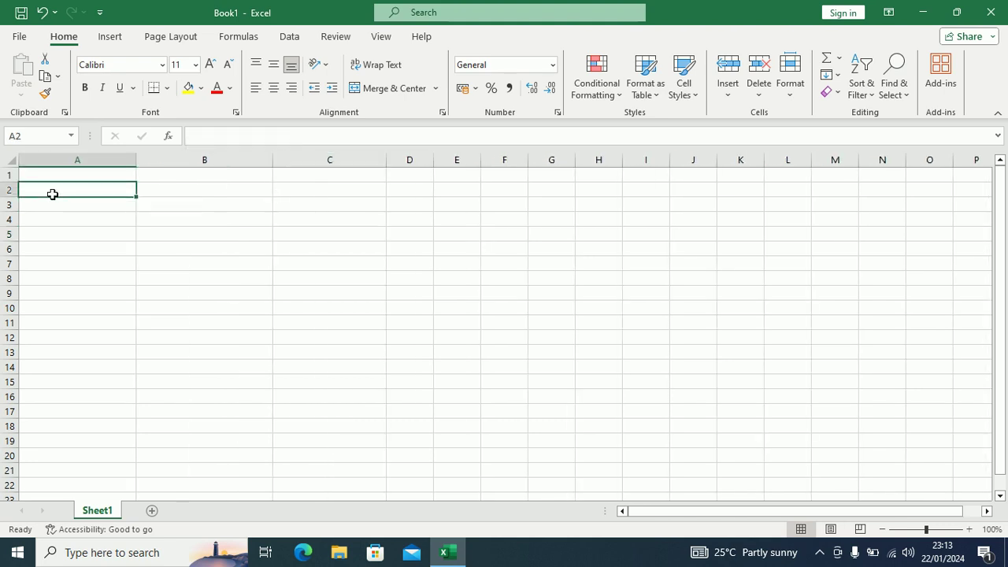
{"action": "type", "text": "B"}
{"action": "key", "text": "BackSpace"}
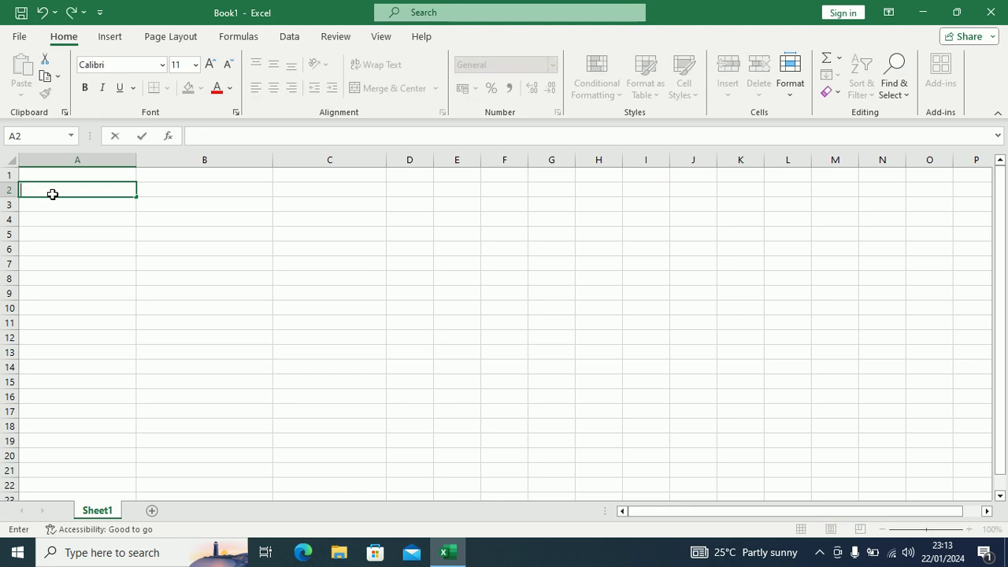
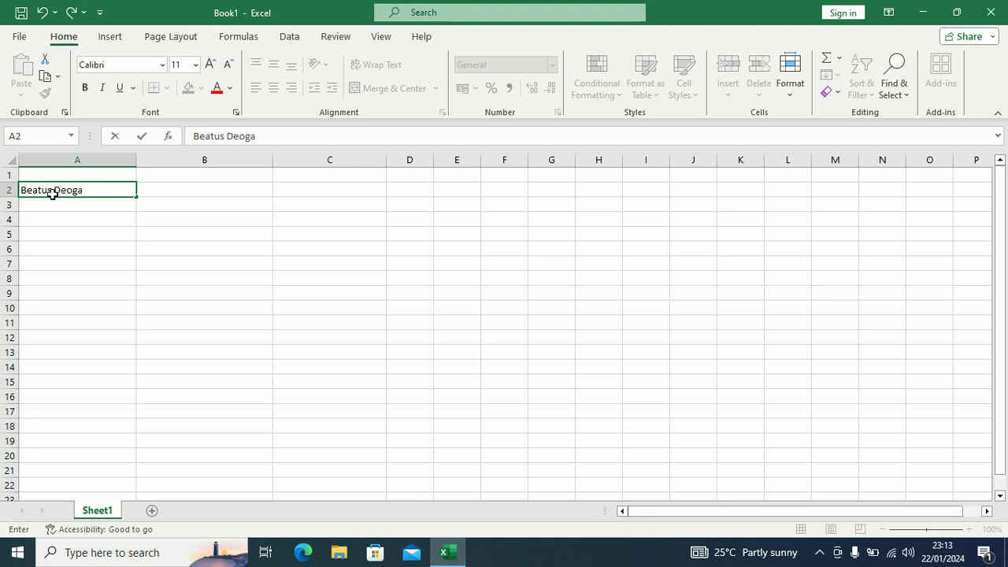
{"action": "key", "text": "Return"}
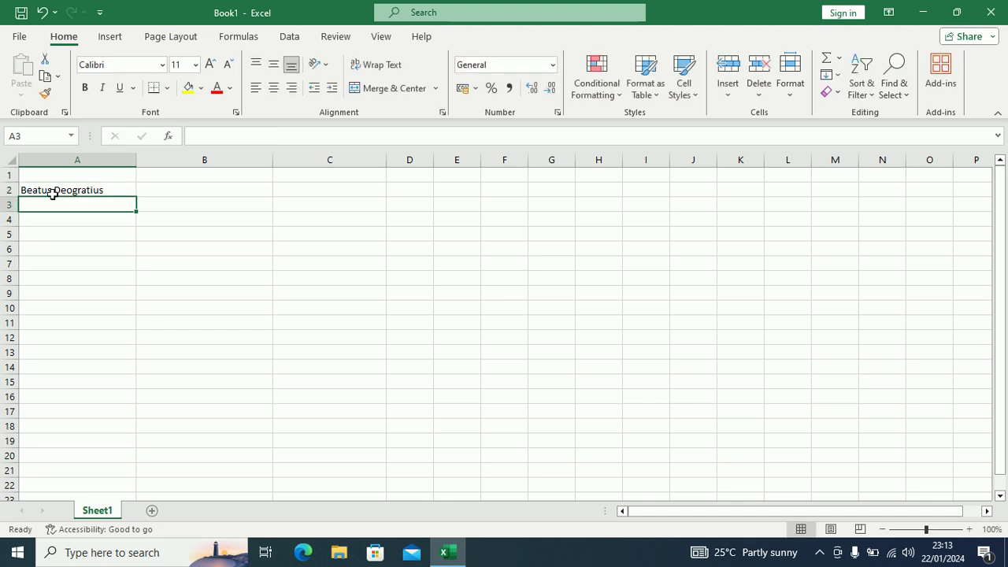
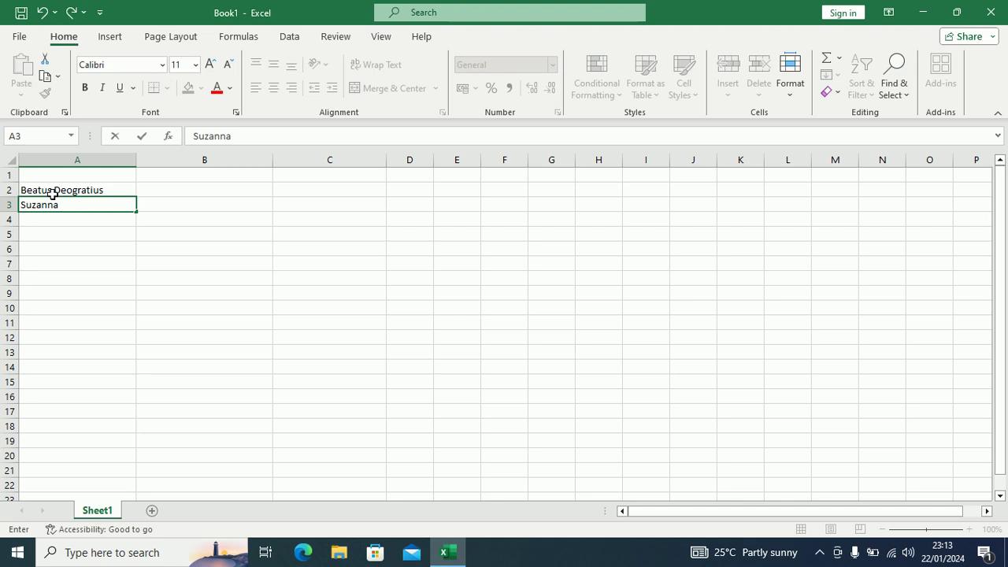
{"action": "key", "text": "Return"}
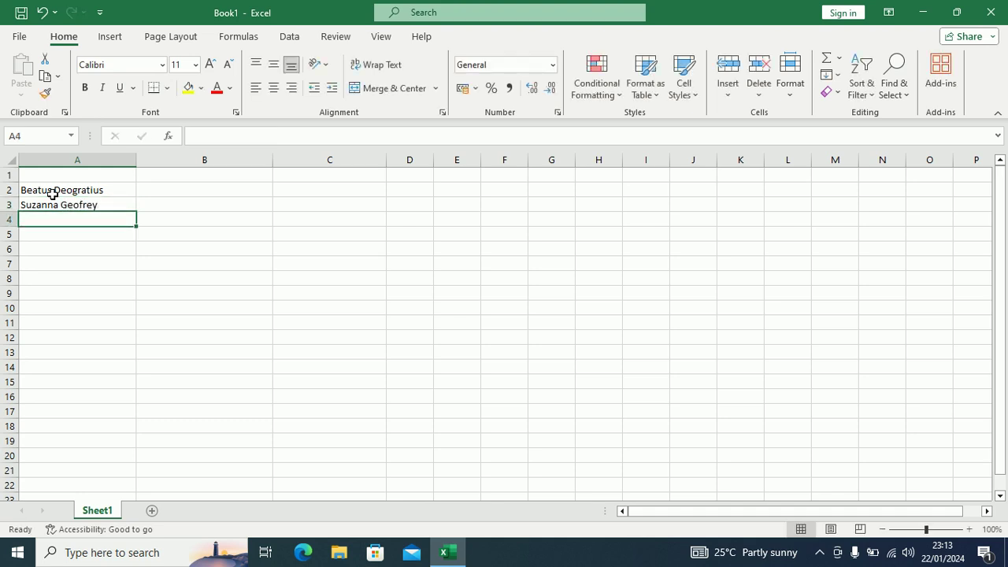
Step: Add a bold 'Name' heading in cell A1
{"action": "left_click", "coordinate": [52, 193]}
{"action": "key", "text": "Right"}
{"action": "key", "text": "Right"}
{"action": "key", "text": "Left"}
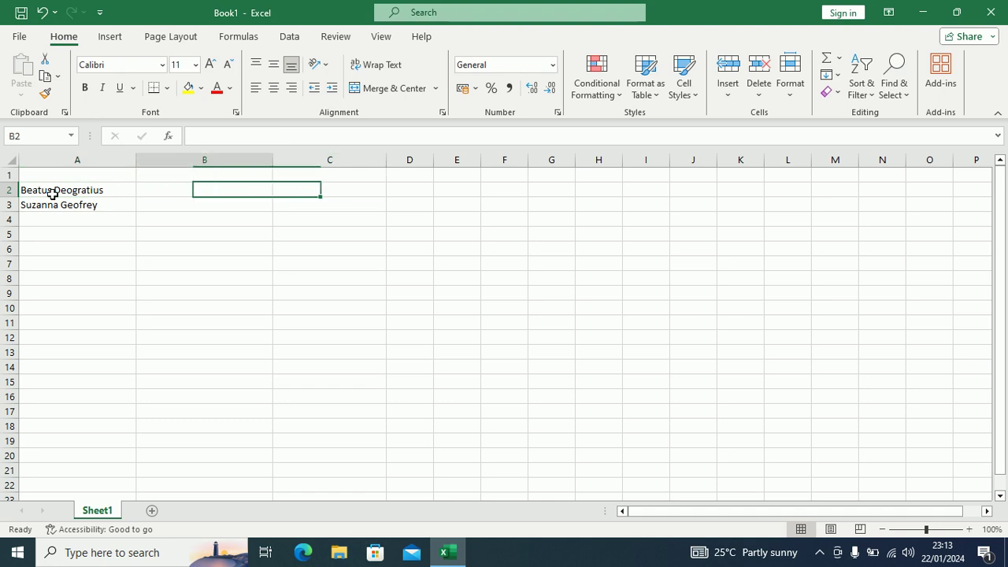
{"action": "key", "text": "Up"}
{"action": "key", "text": "Left"}
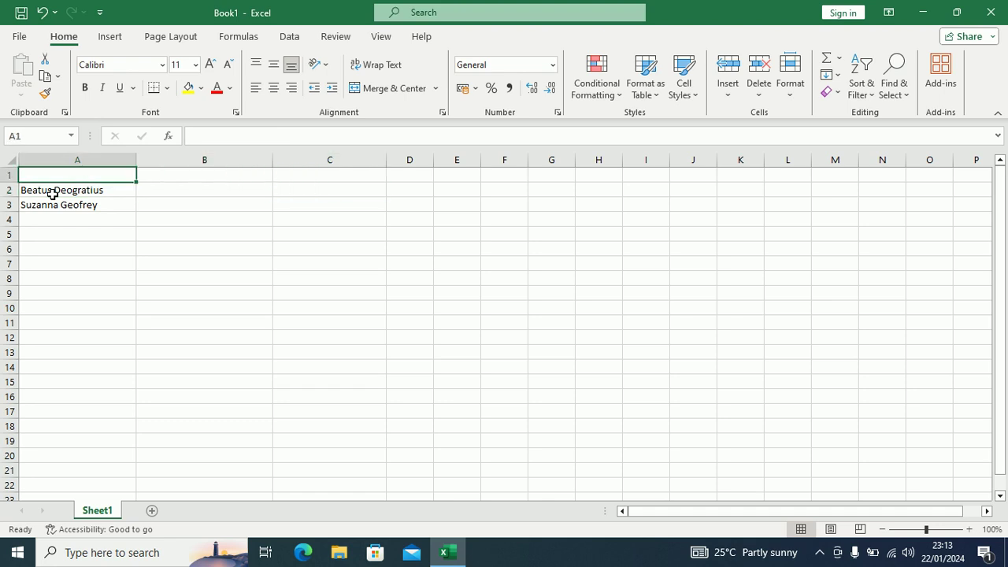
{"action": "type", "text": "Fu"}
{"action": "key", "text": "BackSpace"}
{"action": "key", "text": "BackSpace"}
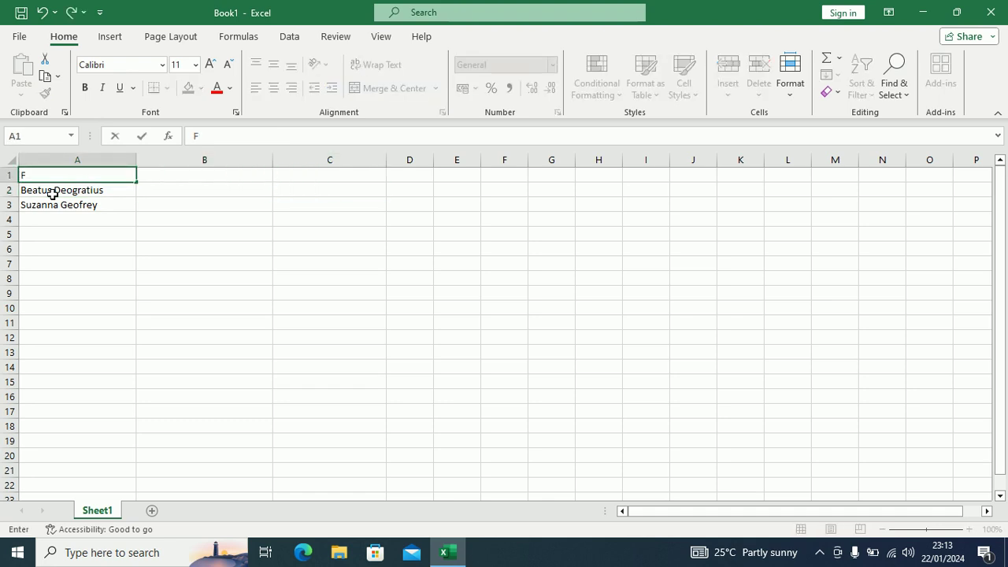
{"action": "type", "text": "Name"}
{"action": "key", "text": "Return"}
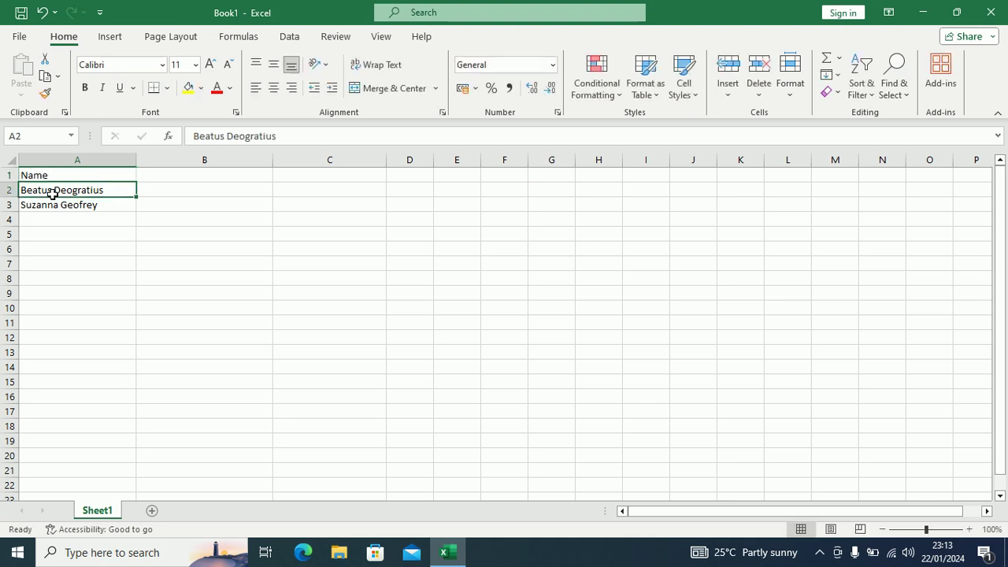
{"action": "key", "text": "Up"}
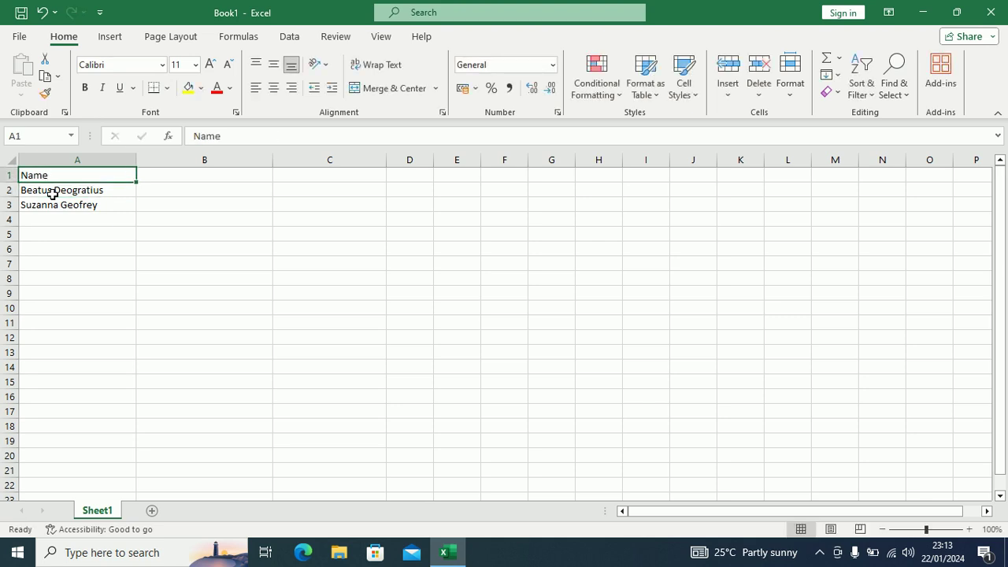
{"action": "key", "text": "ctrl+b"}
{"action": "left_click", "coordinate": [52, 193]}
Step: Zoom the sheet in to about 295% and select cell B2
{"action": "scroll", "coordinate": [77, 226], "scroll_direction": "up", "scroll_amount": 5}
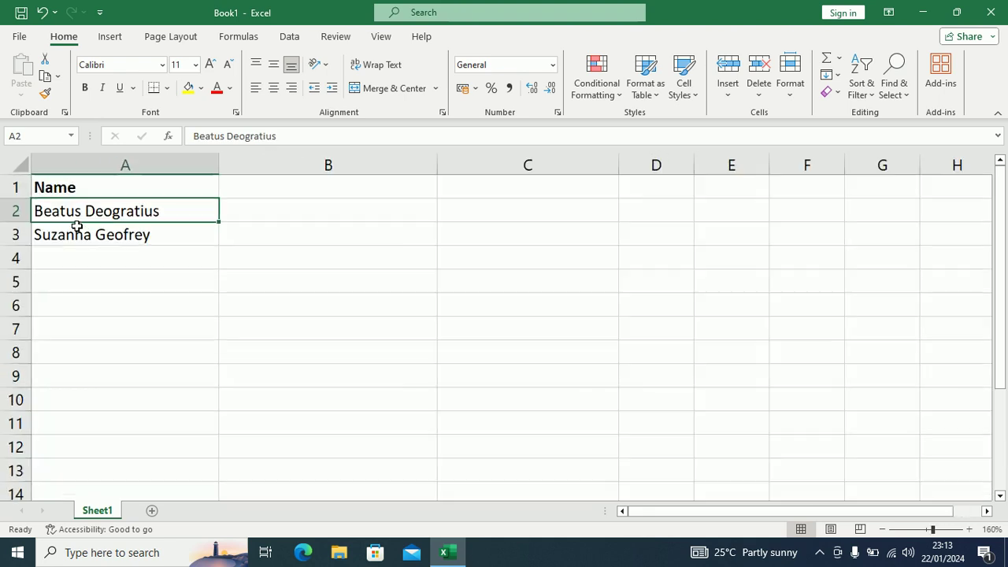
{"action": "scroll", "coordinate": [76, 226], "scroll_direction": "up", "scroll_amount": 8}
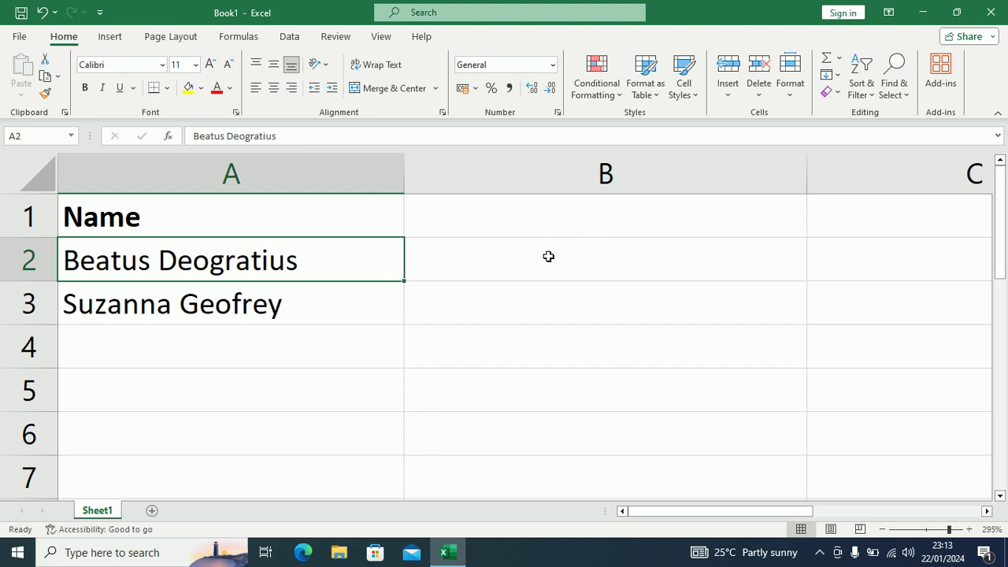
{"action": "left_click", "coordinate": [521, 262]}
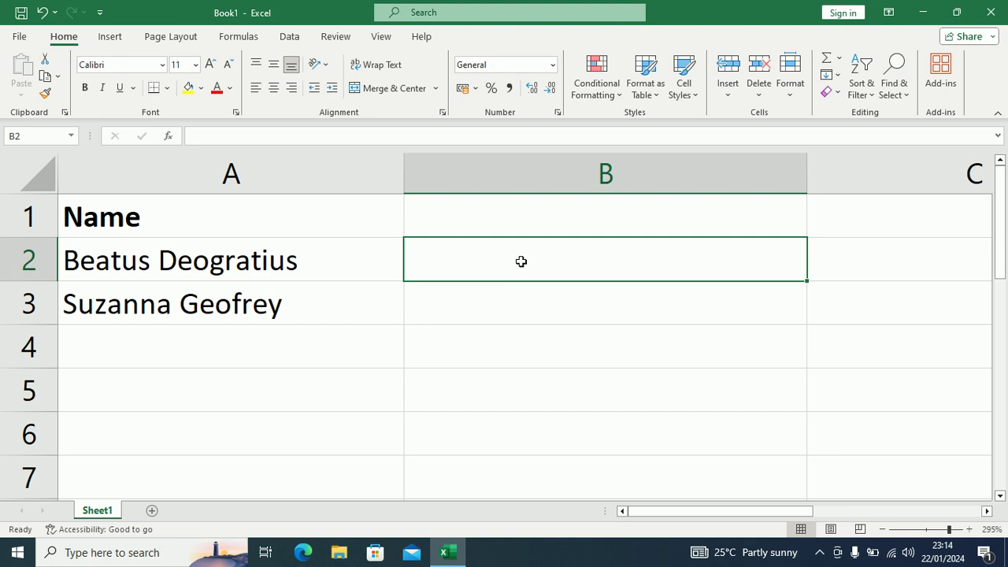
Step: Enter =UPPER(A2) in B2 and fill it down to B3
{"action": "type", "text": "="}
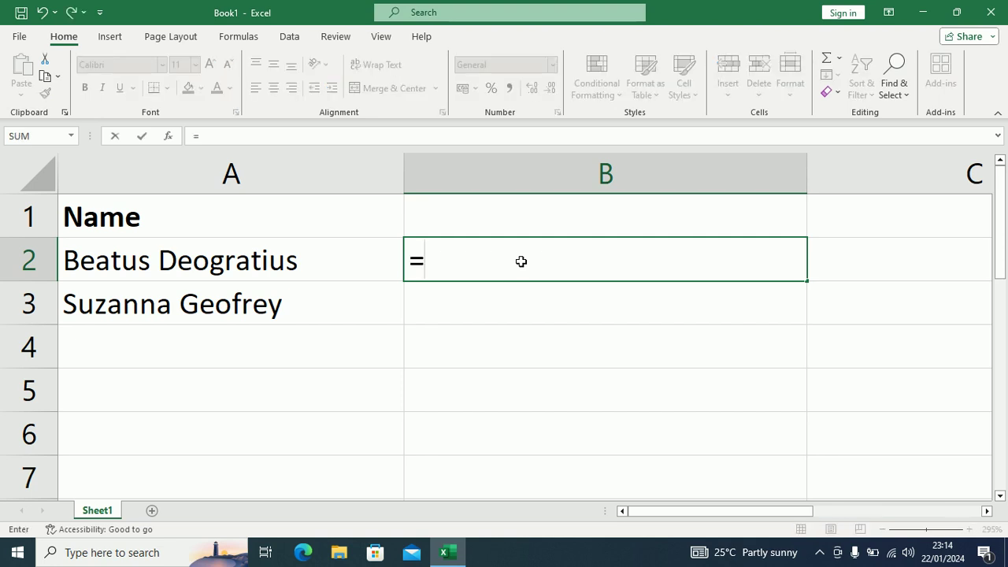
{"action": "type", "text": "i"}
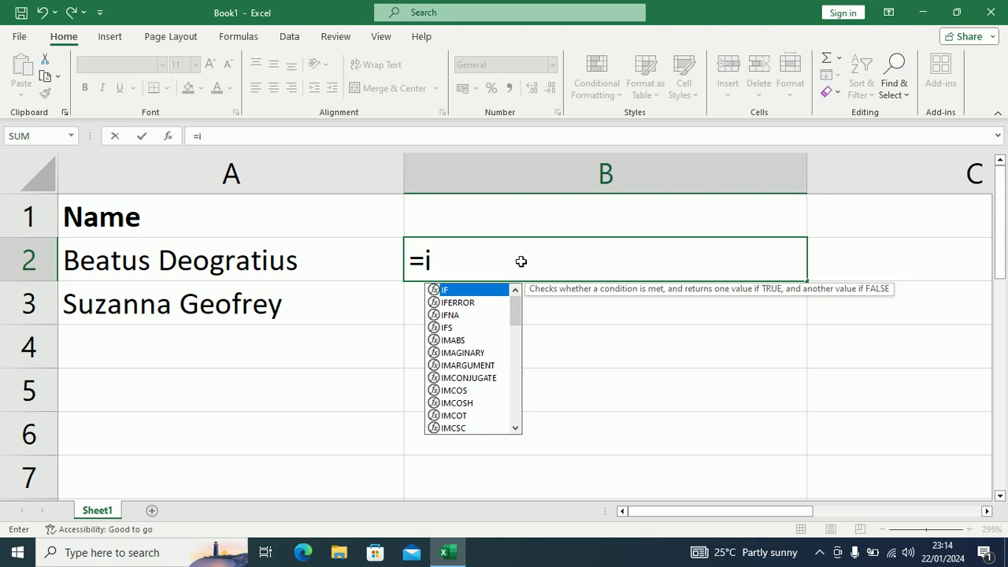
{"action": "key", "text": "BackSpace"}
{"action": "type", "text": "upper"}
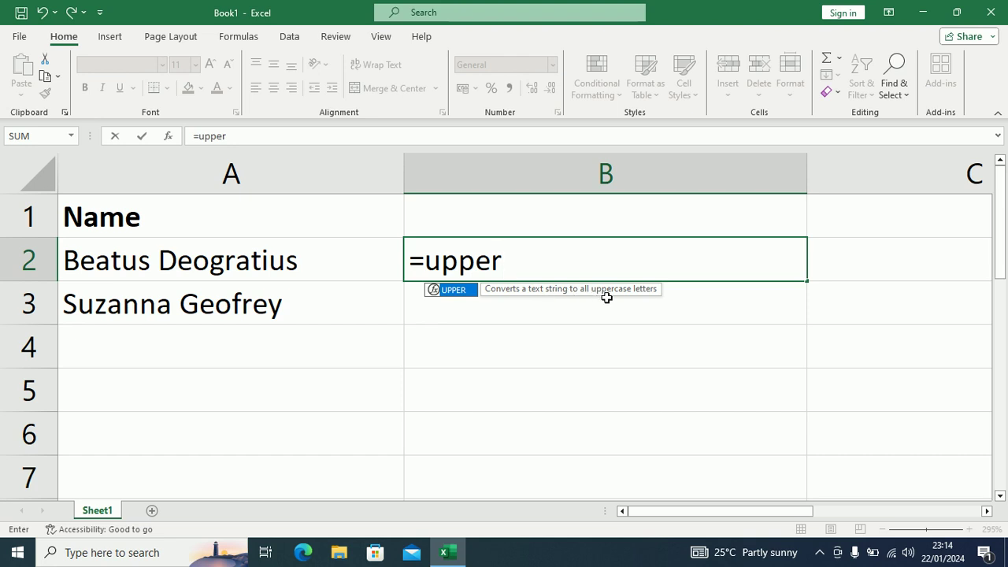
{"action": "key", "text": "Tab"}
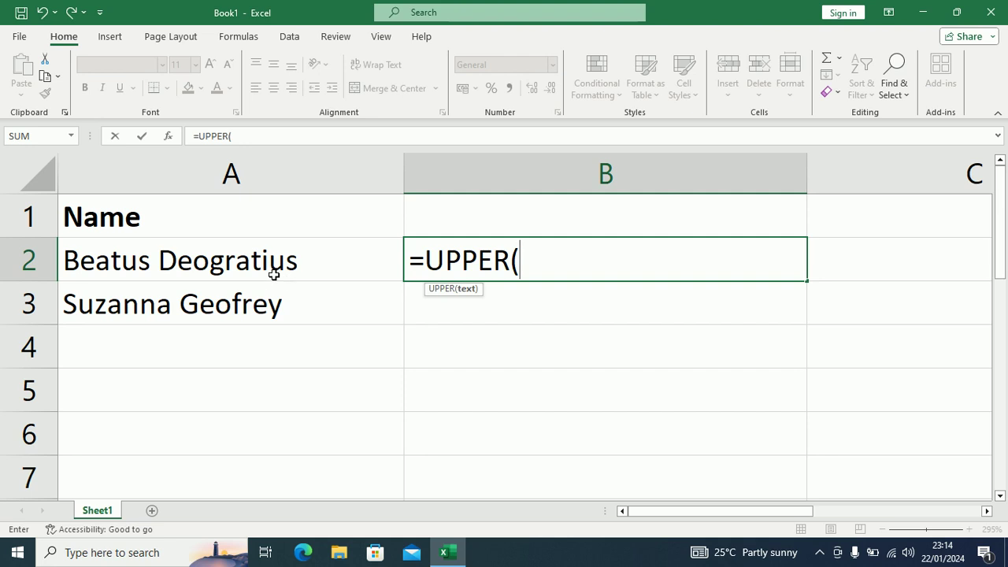
{"action": "left_click", "coordinate": [270, 268]}
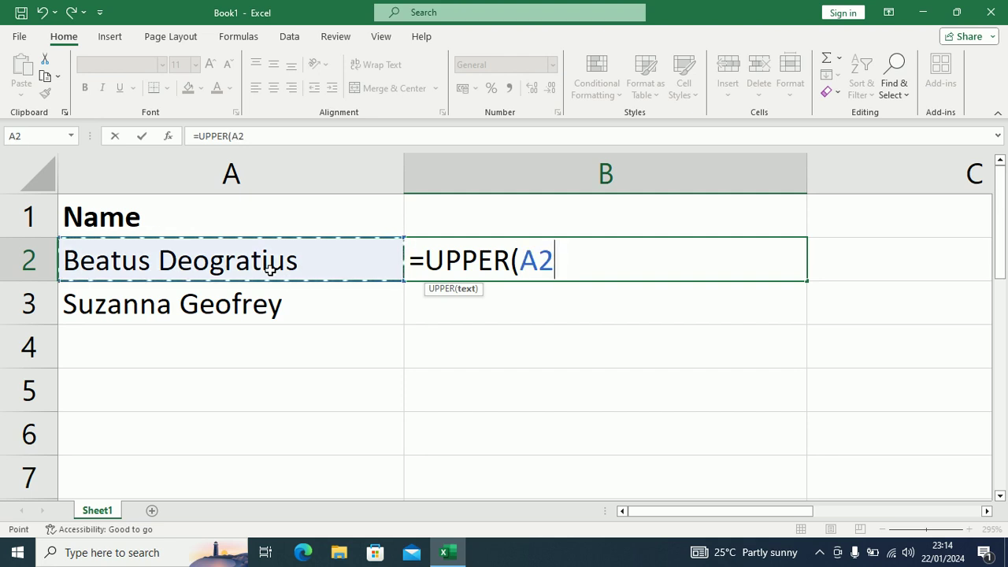
{"action": "type", "text": ")"}
{"action": "key", "text": "Return"}
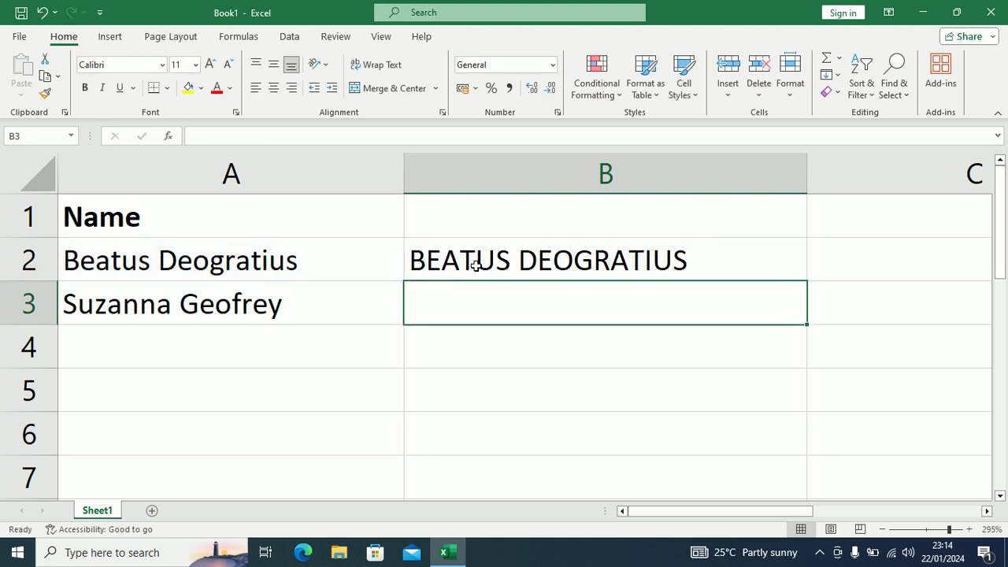
{"action": "left_click", "coordinate": [522, 255]}
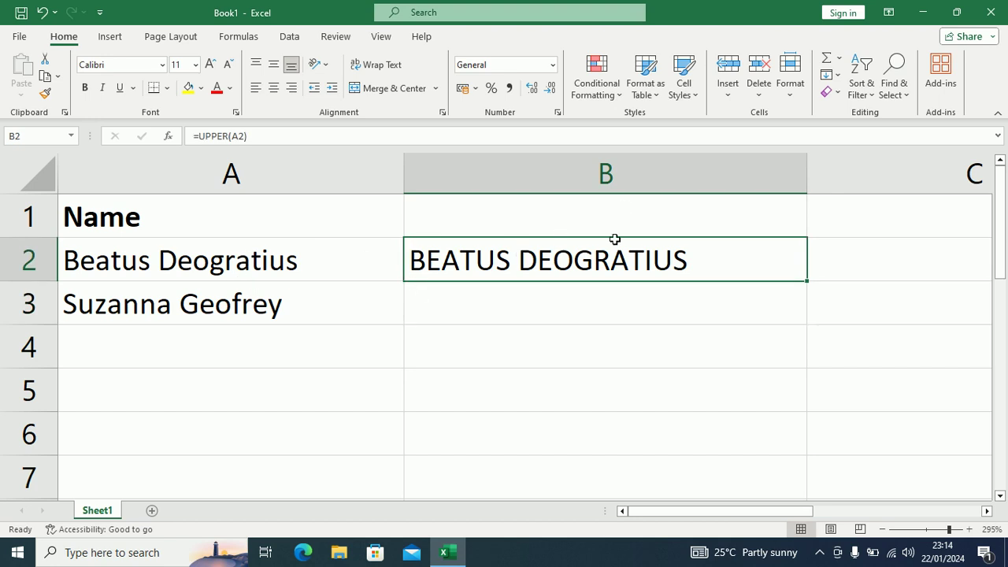
{"action": "left_click_drag", "start_coordinate": [809, 289], "coordinate": [808, 308]}
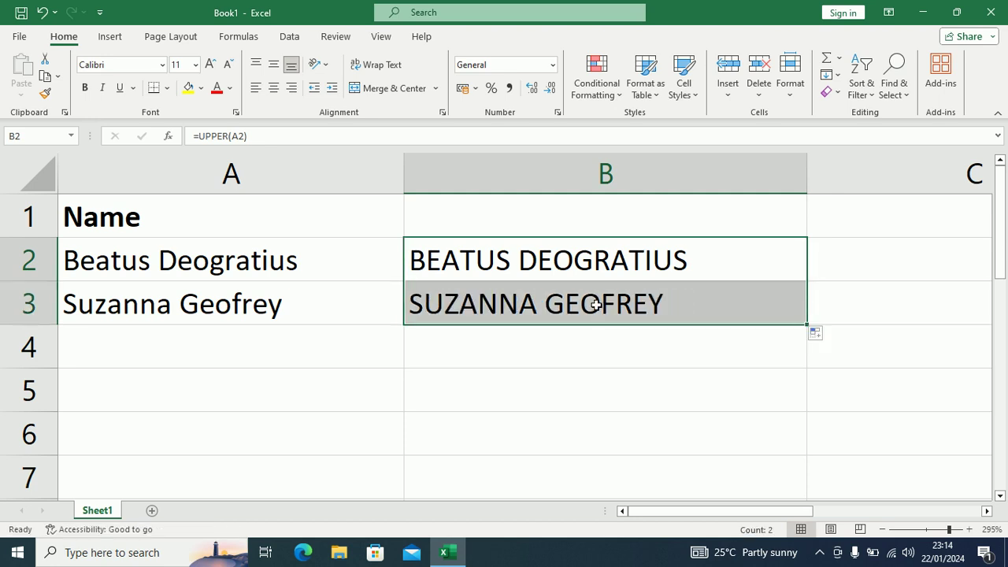
{"action": "left_click", "coordinate": [546, 206]}
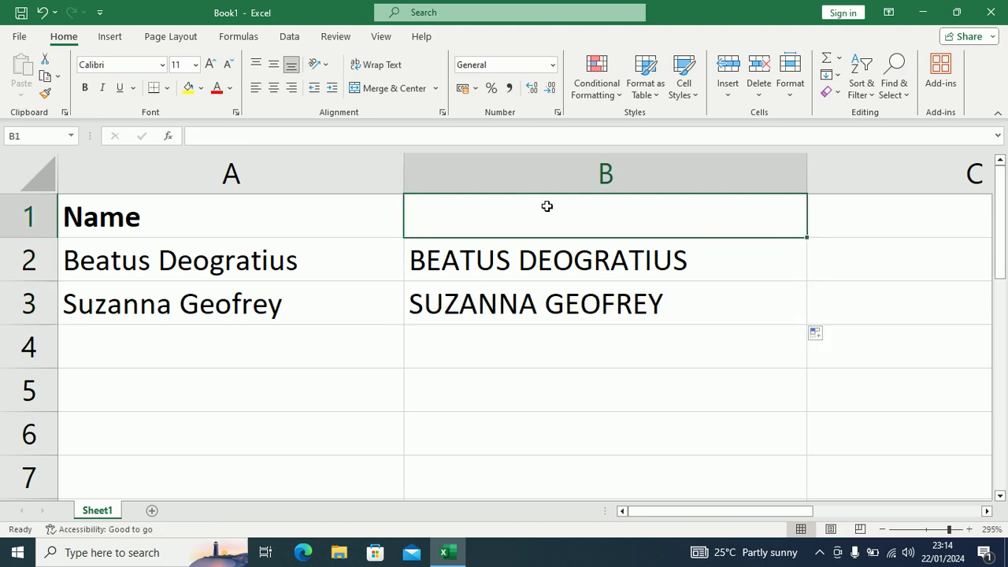
Step: Label B1 'Uppercase' and C1 'Lowercase'
{"action": "type", "text": "to"}
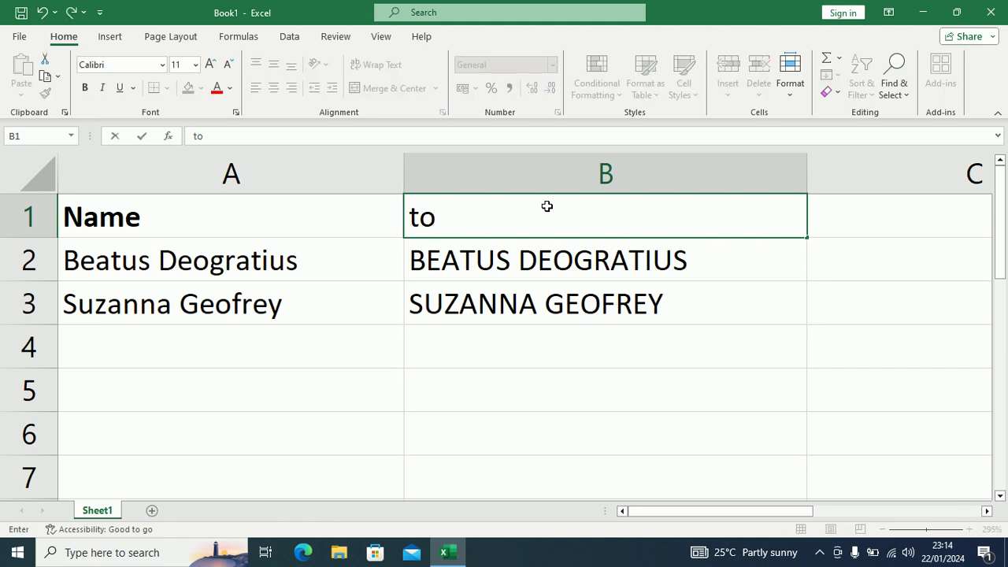
{"action": "key", "text": "BackSpace"}
{"action": "key", "text": "BackSpace"}
{"action": "type", "text": "Uppercase"}
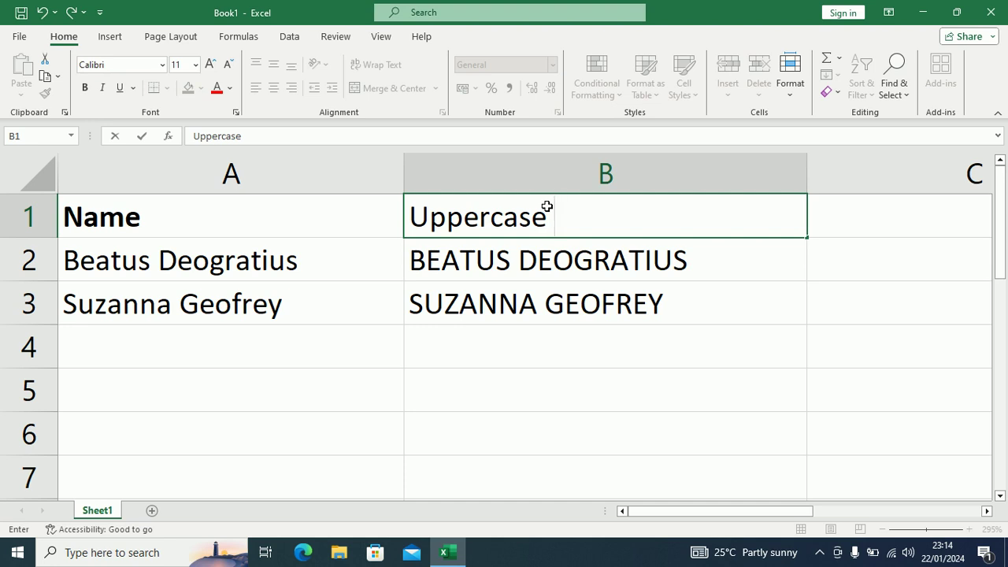
{"action": "key", "text": "Tab"}
{"action": "type", "text": "LOw"}
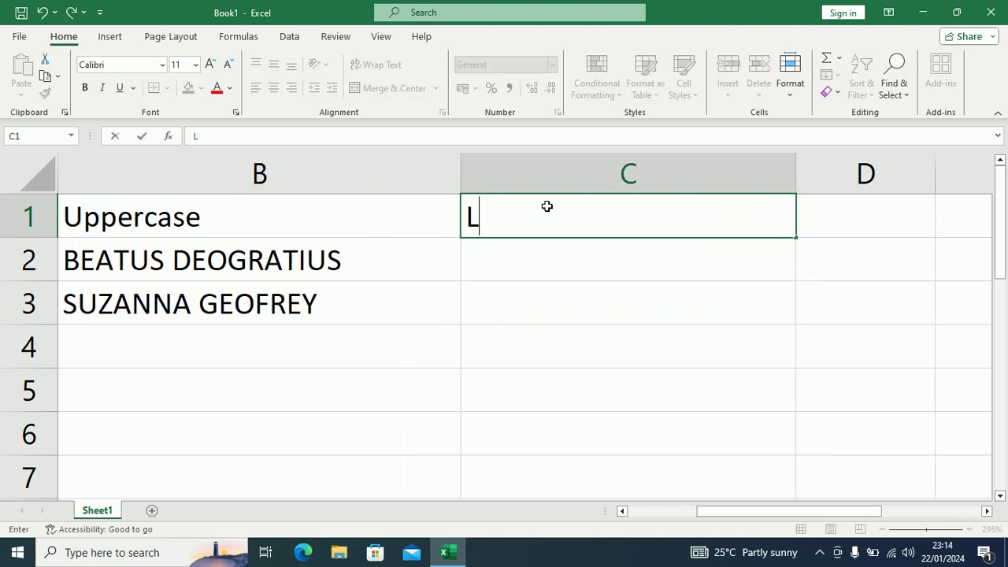
{"action": "key", "text": "BackSpace"}
{"action": "key", "text": "BackSpace"}
{"action": "type", "text": "owe"}
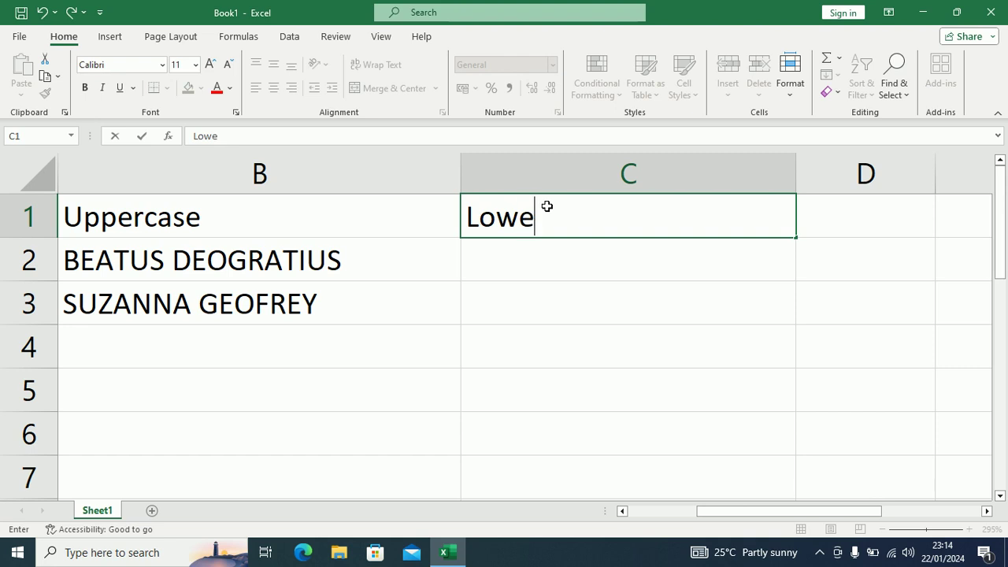
{"action": "type", "text": "rcase"}
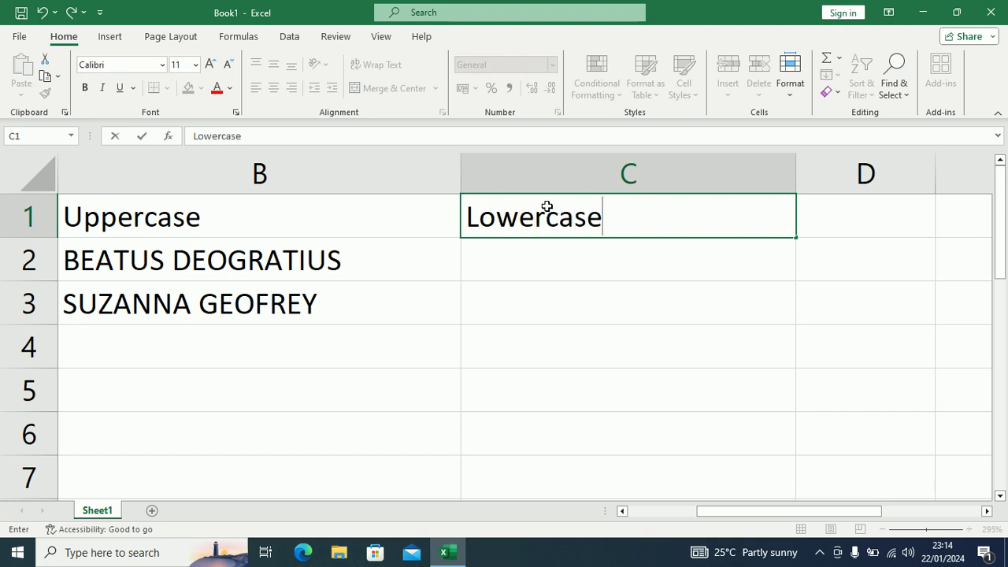
{"action": "key", "text": "Return"}
{"action": "key", "text": "Right"}
Step: Enter the formula =LOWER(B2) in cell C2
{"action": "type", "text": "-"}
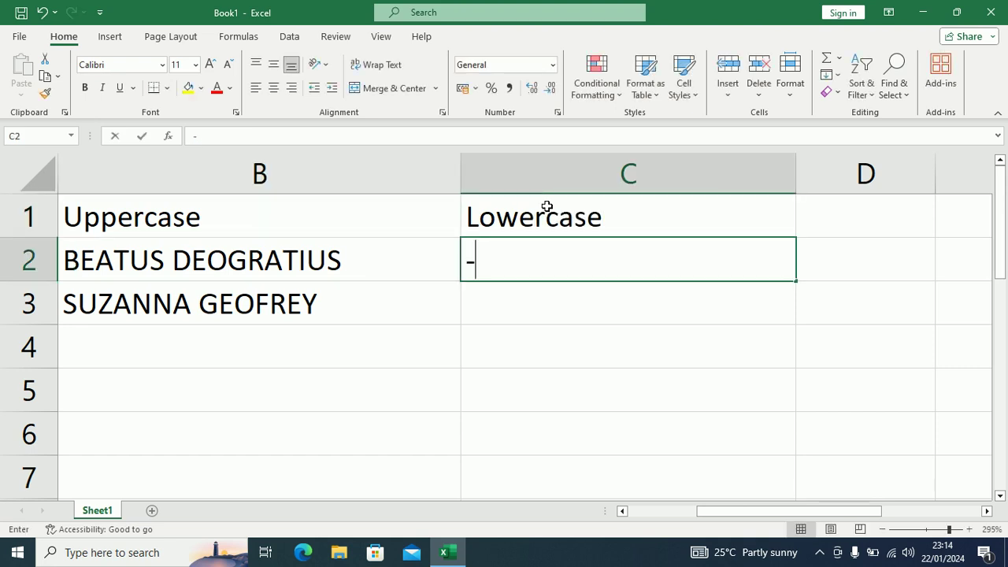
{"action": "key", "text": "BackSpace"}
{"action": "type", "text": "="}
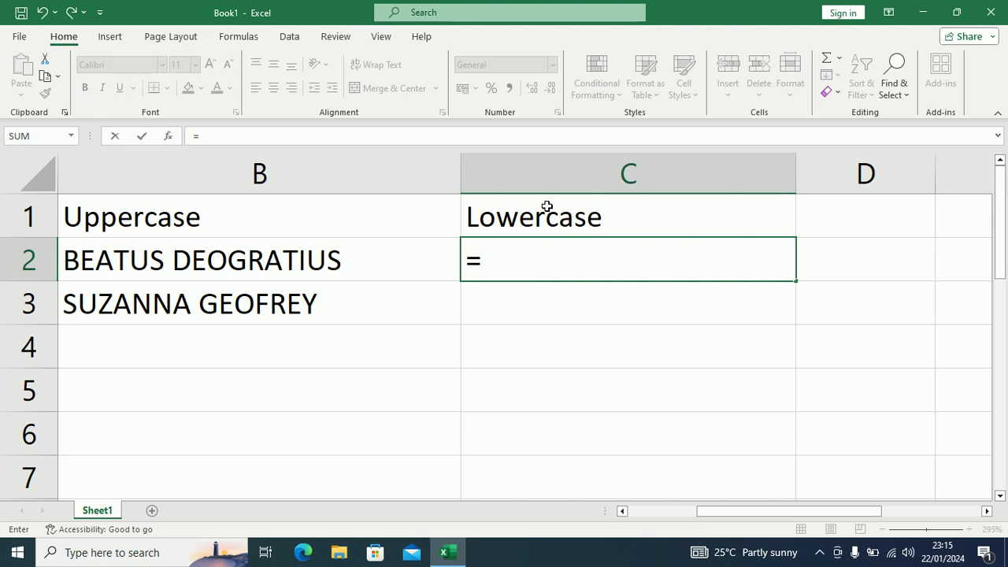
{"action": "type", "text": "lower"}
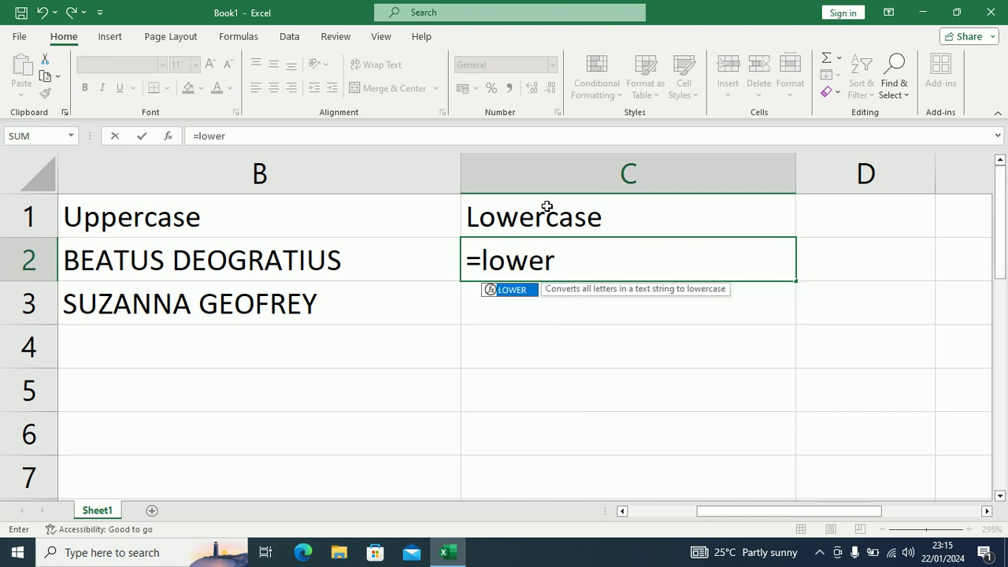
{"action": "key", "text": "Tab"}
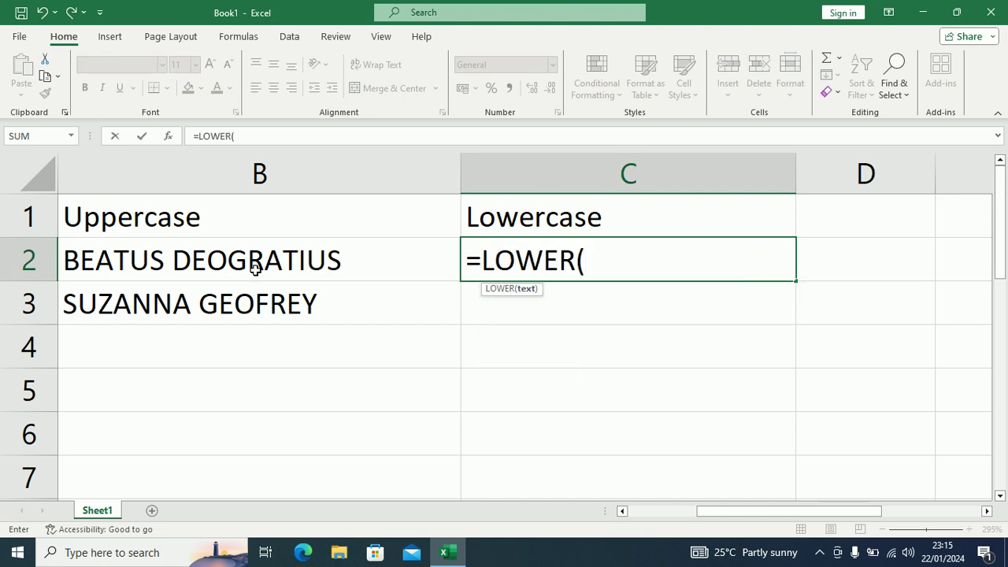
{"action": "left_click", "coordinate": [256, 269]}
{"action": "type", "text": ")"}
{"action": "key", "text": "Return"}
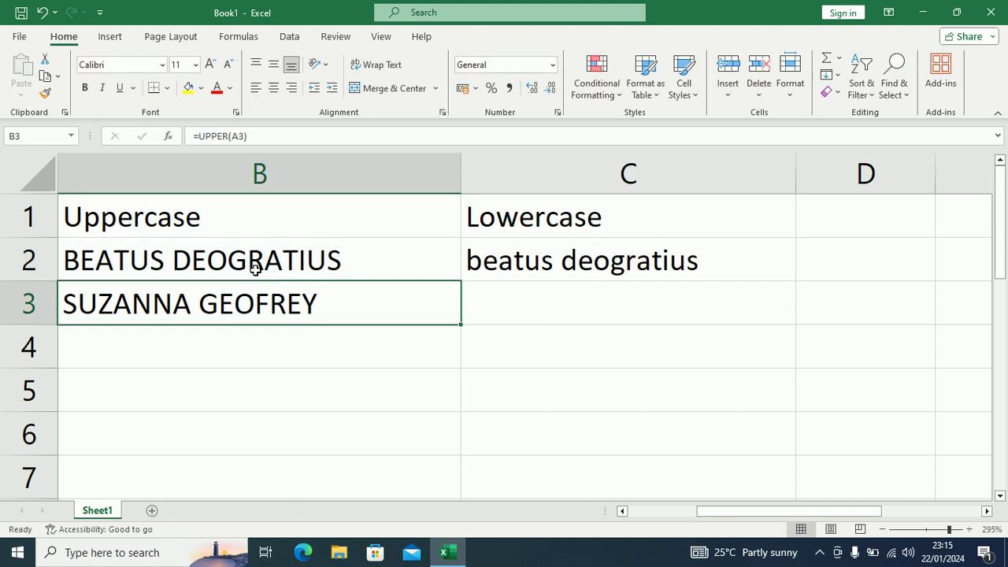
Step: Fill the LOWER formula from C2 down into C3 with Ctrl+D
{"action": "key", "text": "Up"}
{"action": "key", "text": "Right"}
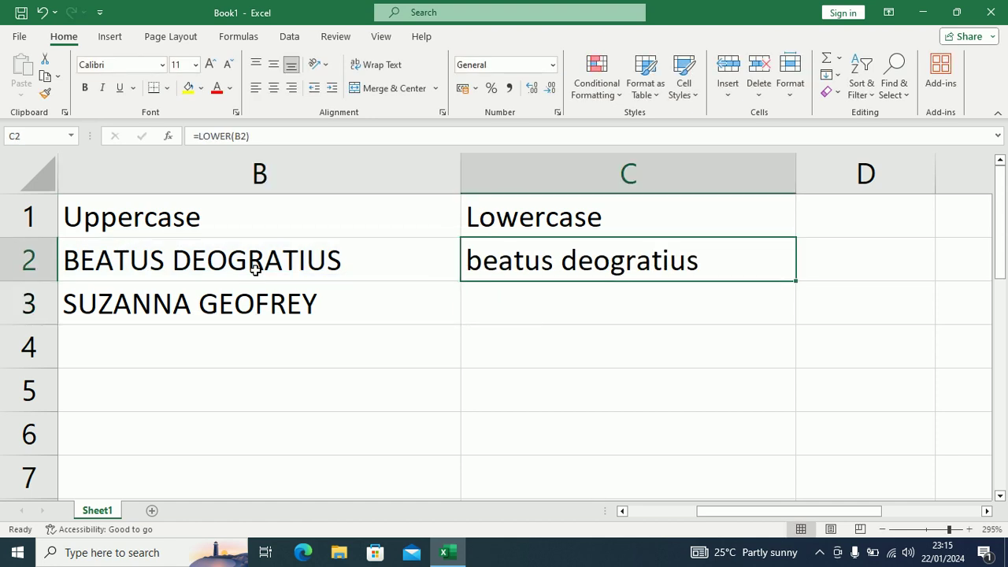
{"action": "key", "text": "shift+Down"}
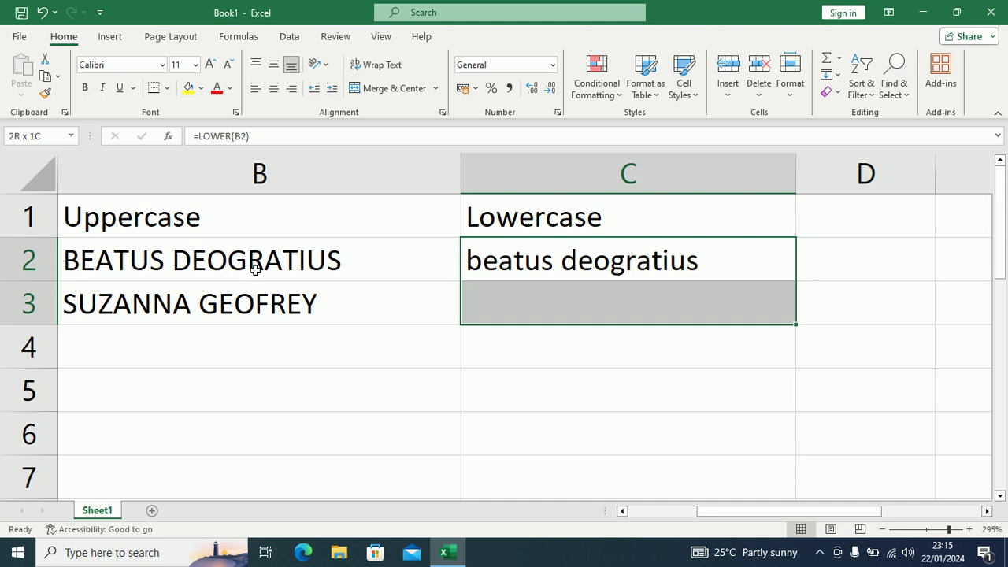
{"action": "key", "text": "ctrl+d"}
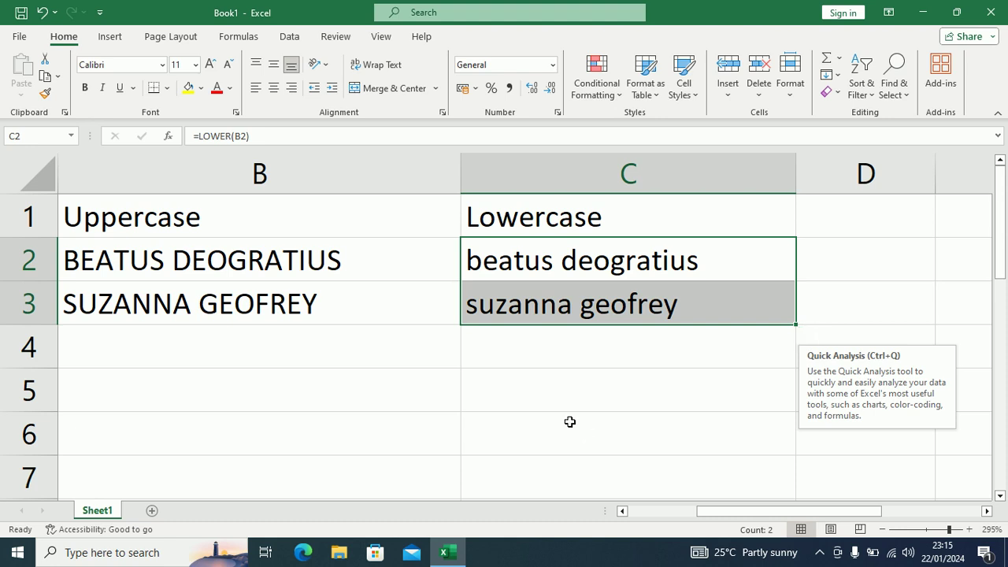
{"action": "left_click", "coordinate": [614, 347]}
{"action": "key", "text": "Up"}
{"action": "key", "text": "Up"}
{"action": "key", "text": "Up"}
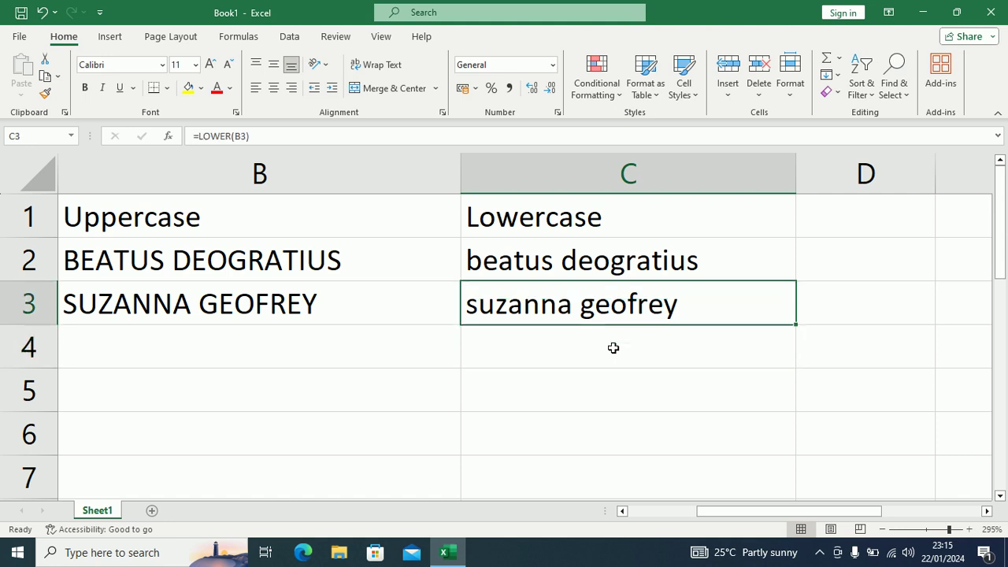
{"action": "key", "text": "Left"}
{"action": "key", "text": "Left"}
{"action": "key", "text": "Right"}
{"action": "key", "text": "Right"}
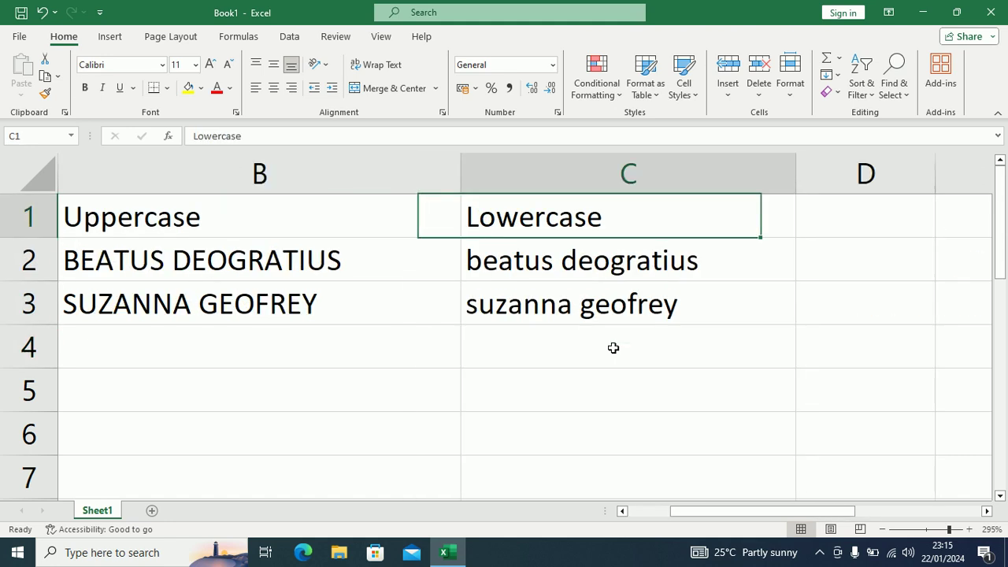
{"action": "key", "text": "Right"}
{"action": "key", "text": "Left"}
{"action": "key", "text": "Right"}
{"action": "key", "text": "Right"}
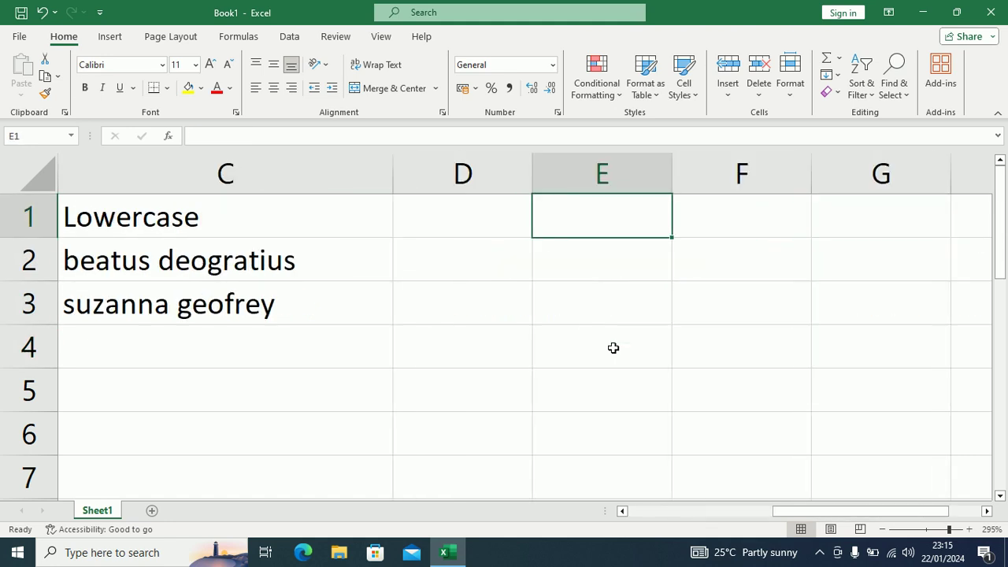
{"action": "key", "text": "Left"}
{"action": "key", "text": "Left"}
{"action": "key", "text": "Left"}
{"action": "key", "text": "Right"}
{"action": "key", "text": "Right"}
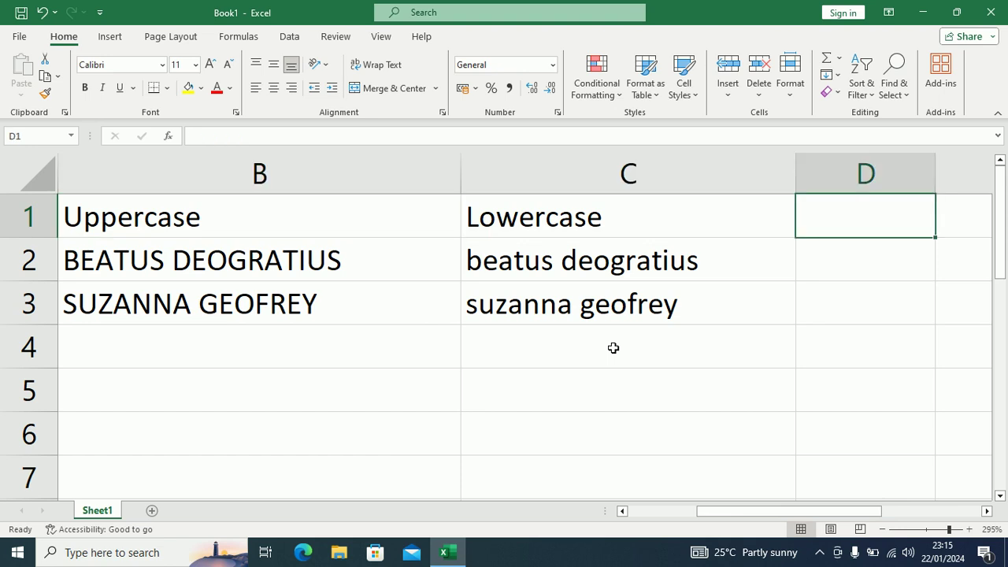
Step: Add a 'Proper' heading in D1 and enter =PROPER(C2) in D2
{"action": "type", "text": "Proper"}
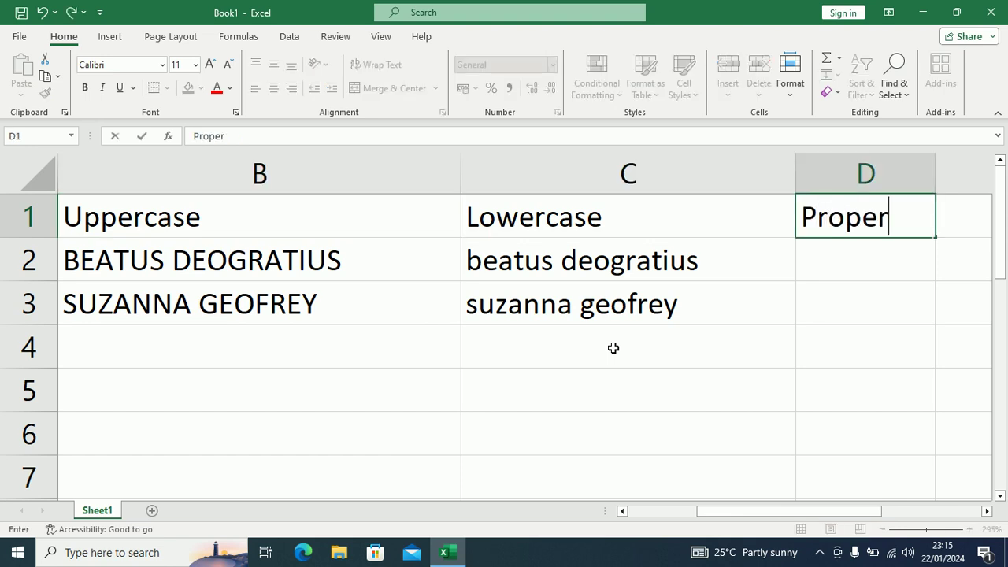
{"action": "key", "text": "Return"}
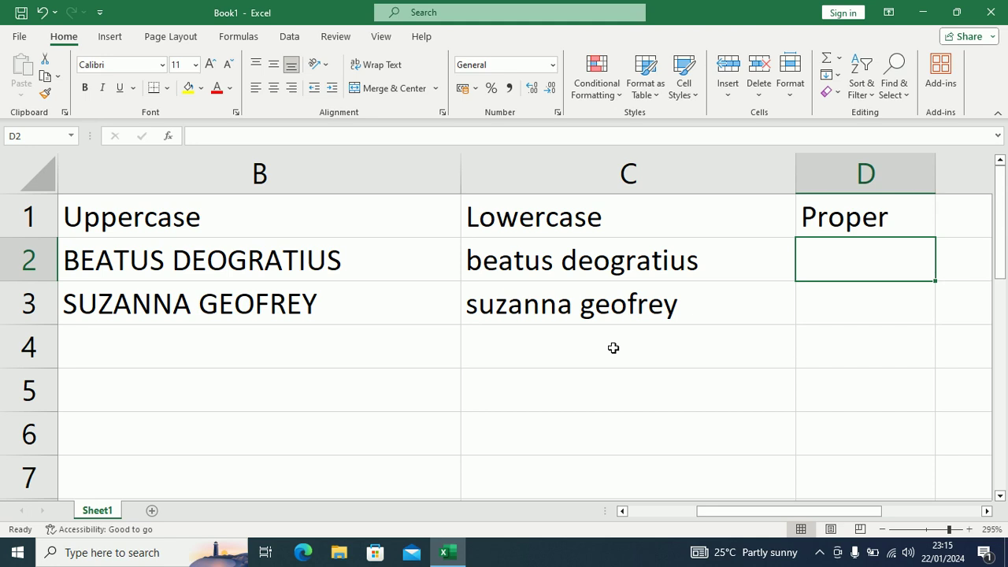
{"action": "type", "text": "=prop"}
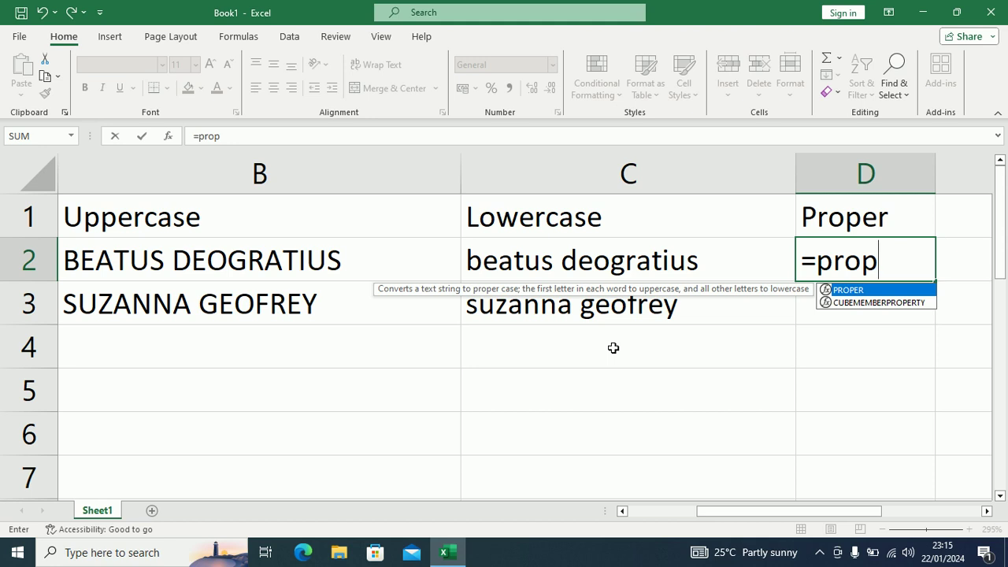
{"action": "key", "text": "Tab"}
{"action": "left_click", "coordinate": [581, 259]}
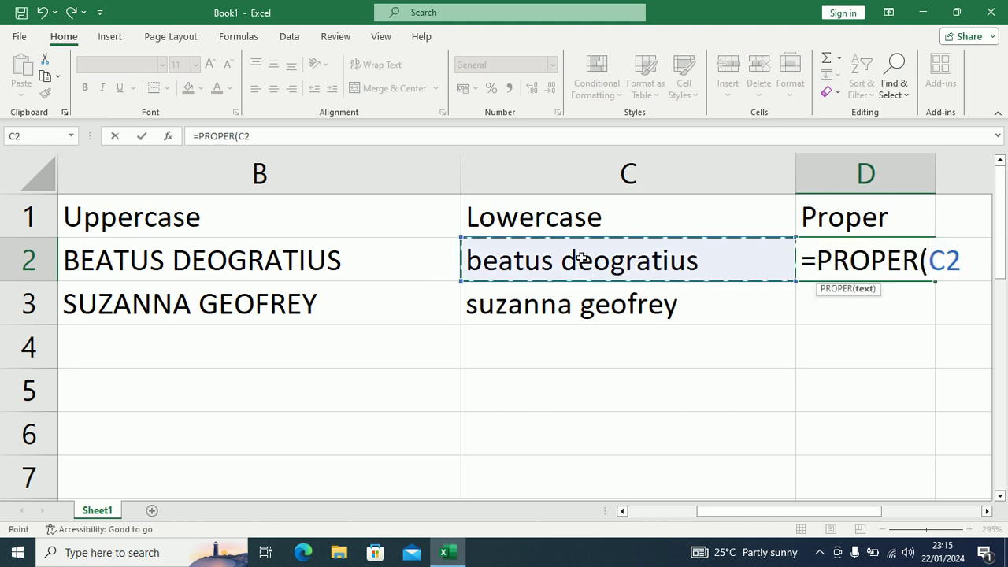
{"action": "type", "text": ")"}
{"action": "key", "text": "Return"}
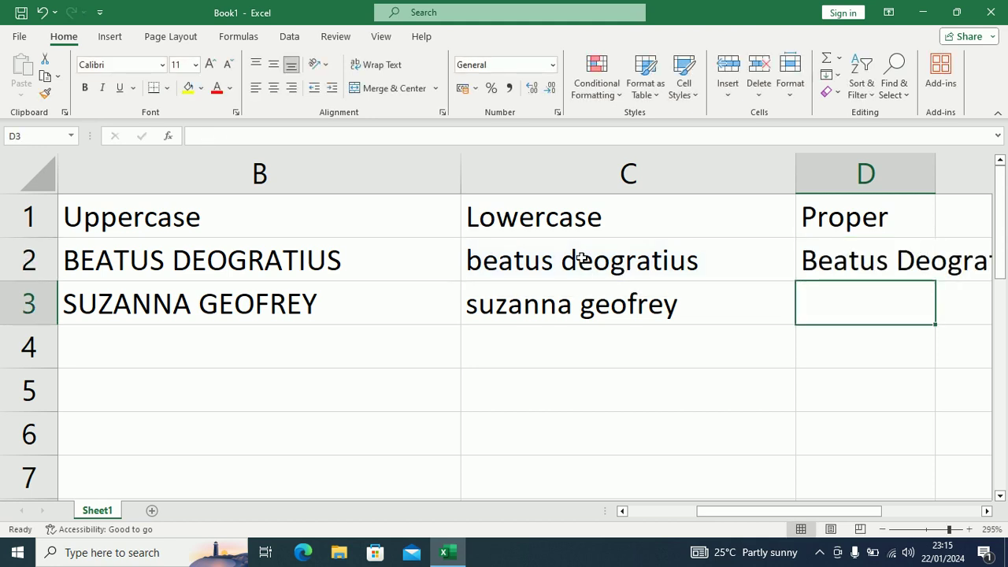
Step: Fill the PROPER formula down from D2 into D3
{"action": "left_click_drag", "start_coordinate": [868, 264], "coordinate": [866, 303]}
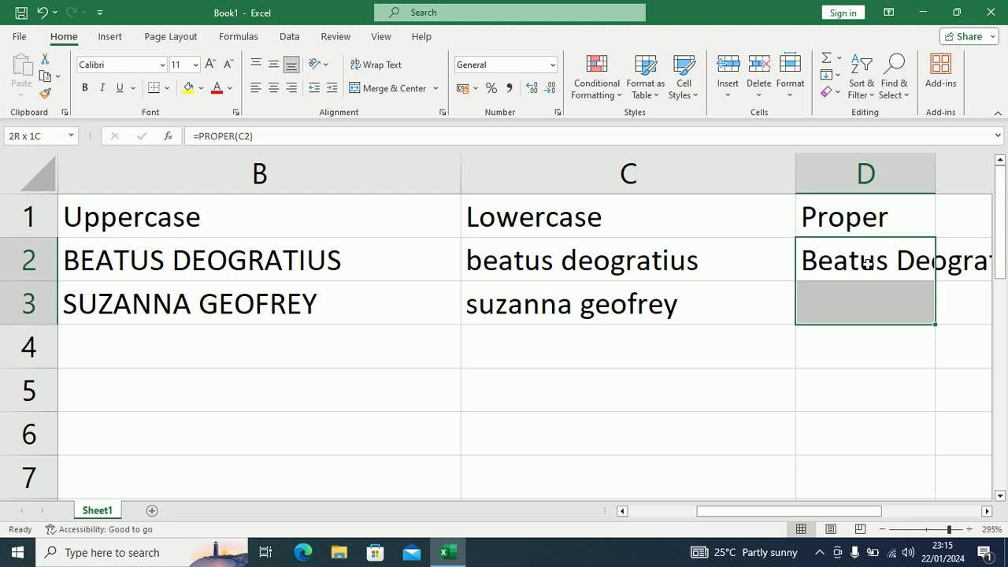
{"action": "key", "text": "ctrl+d"}
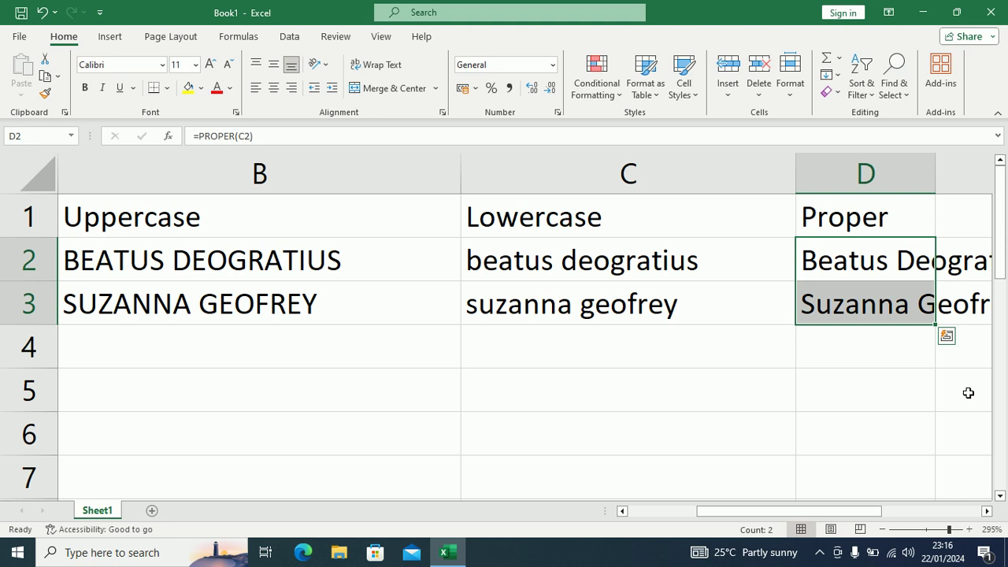
{"action": "left_click", "coordinate": [878, 267]}
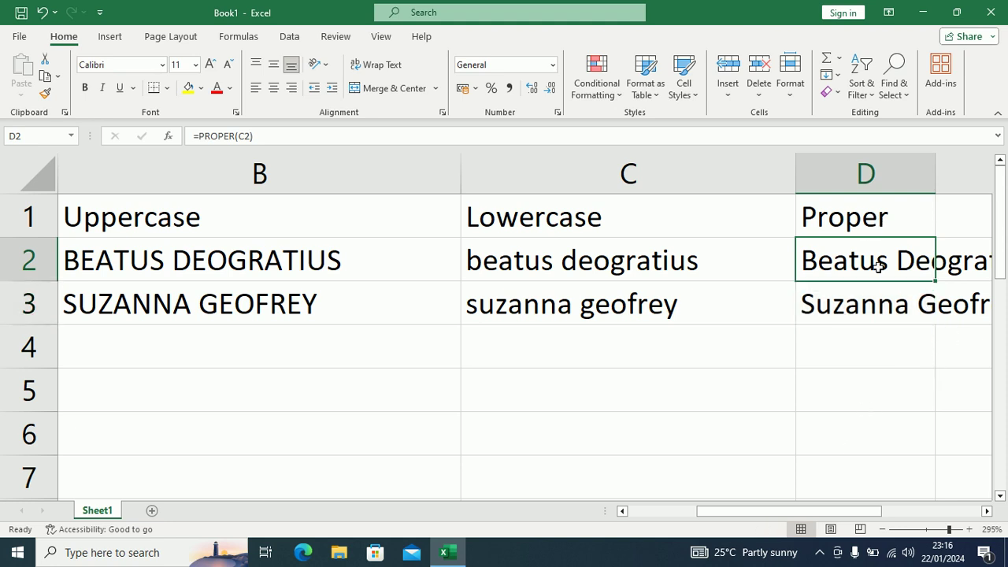
{"action": "key", "text": "Right"}
{"action": "key", "text": "Up"}
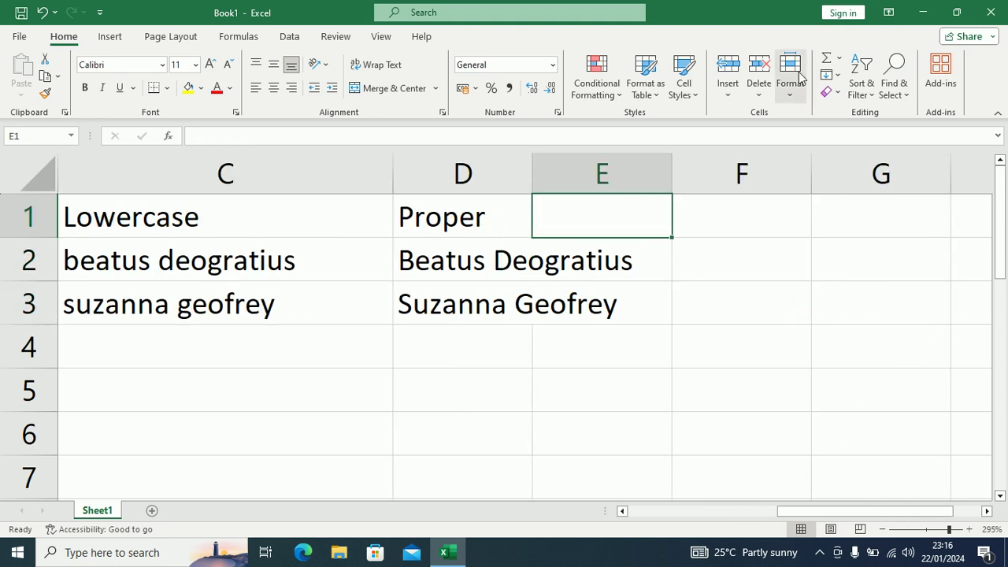
Step: Widen column D, head E1 'Left function', and enter =LEFT(D2,3) in E2
{"action": "left_click_drag", "start_coordinate": [534, 162], "coordinate": [660, 164]}
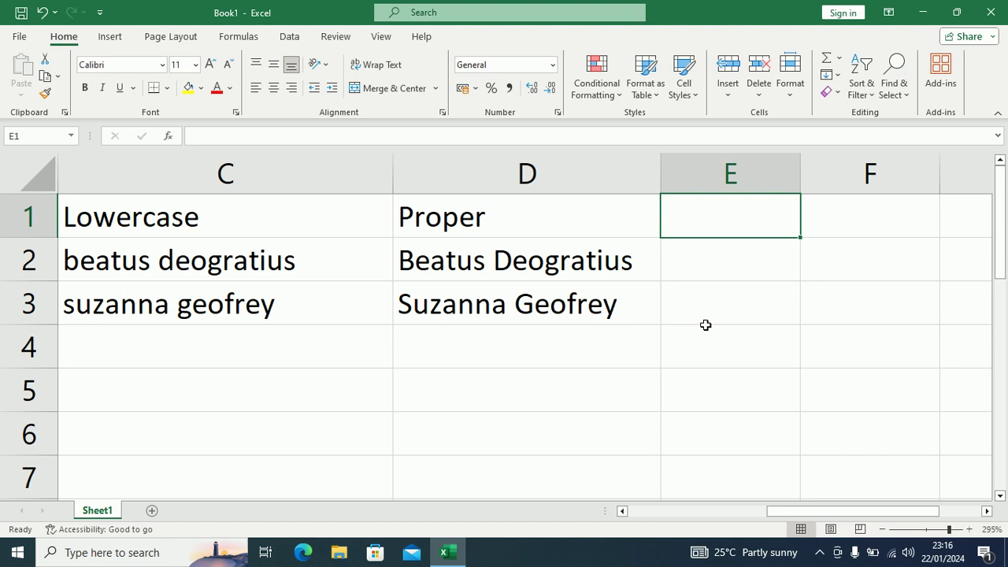
{"action": "type", "text": "Le"}
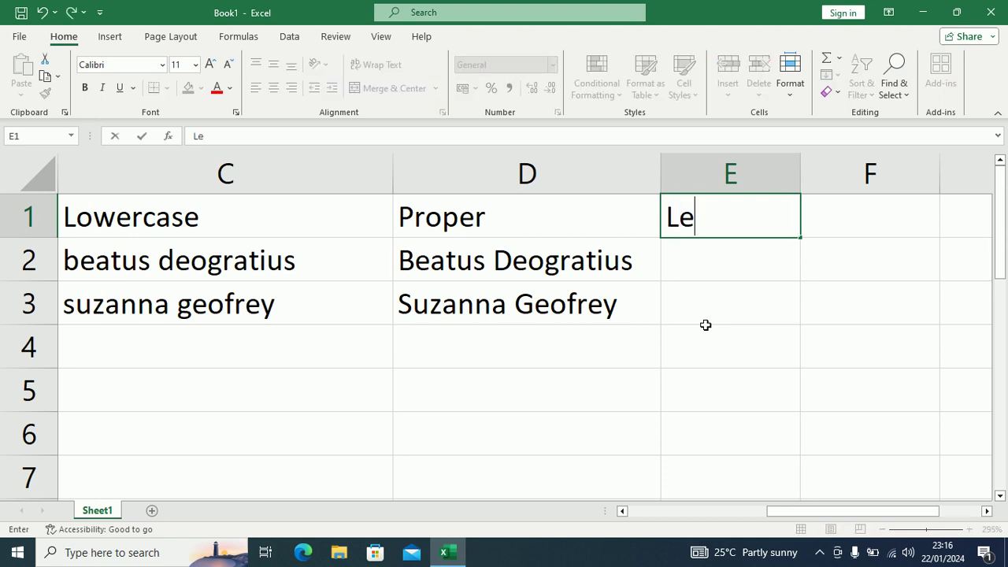
{"action": "type", "text": "ft function"}
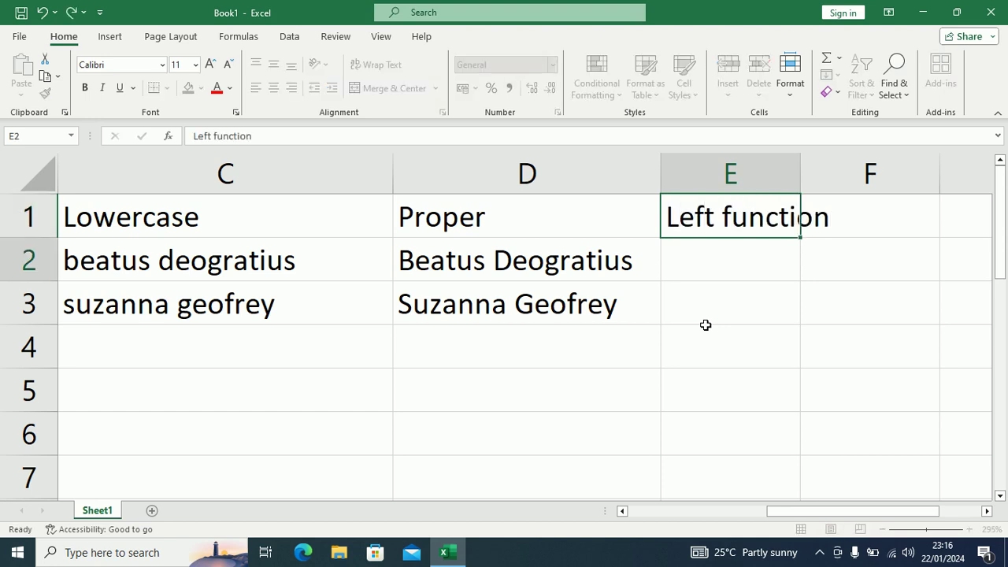
{"action": "key", "text": "Return"}
{"action": "type", "text": "="}
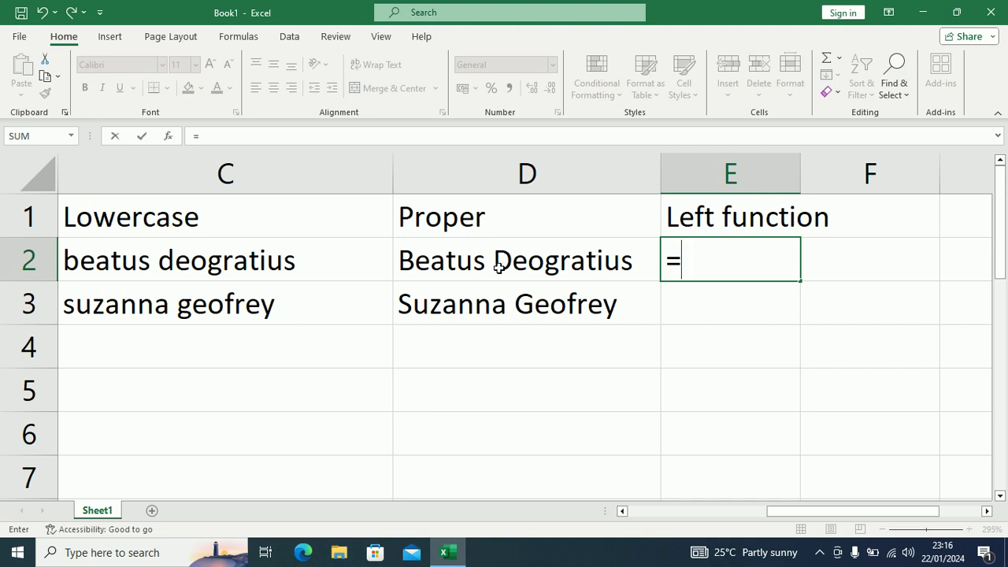
{"action": "type", "text": "left"}
{"action": "key", "text": "Tab"}
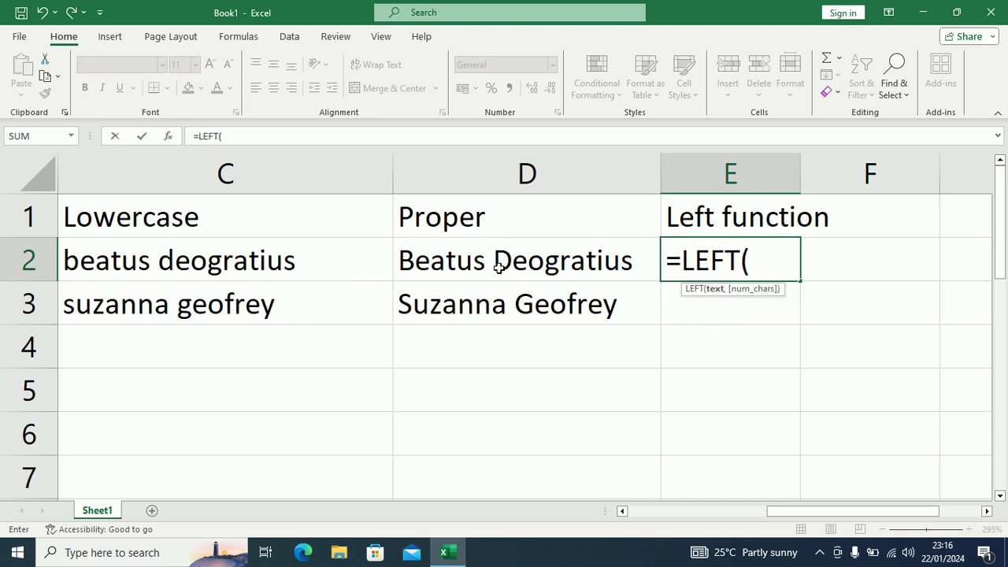
{"action": "left_click", "coordinate": [502, 260]}
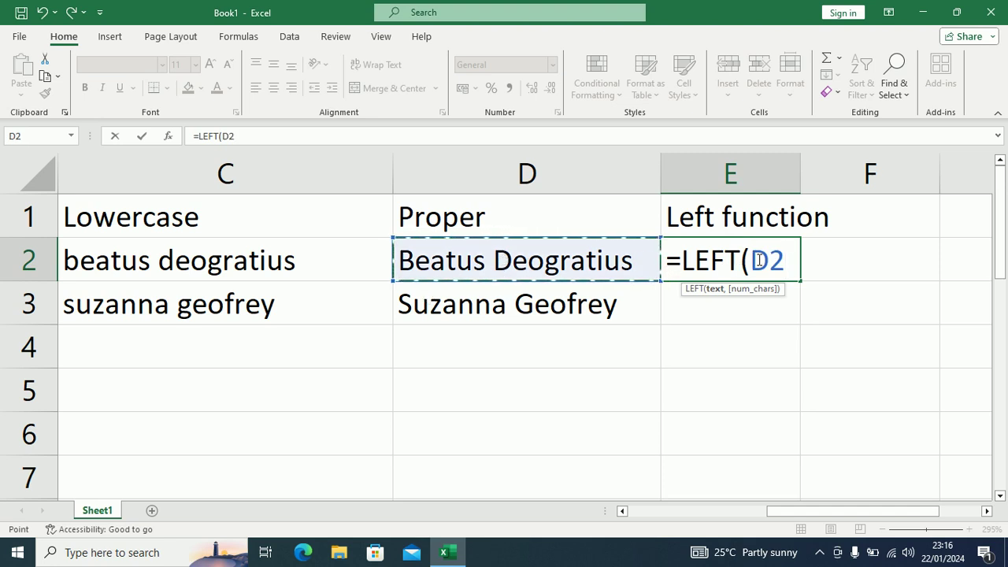
{"action": "type", "text": ","}
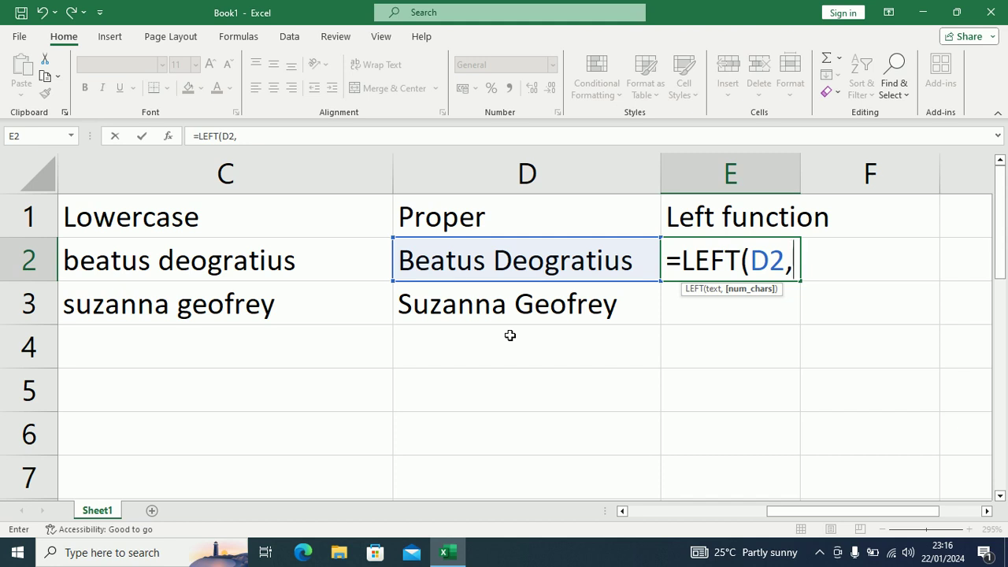
{"action": "type", "text": "3)"}
{"action": "key", "text": "Return"}
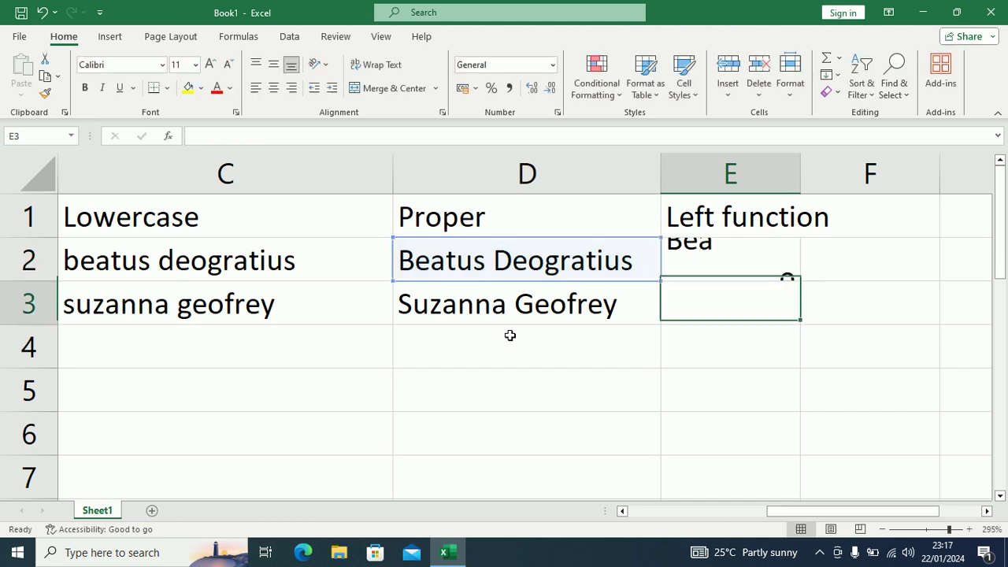
Step: Fill the LEFT formula down to E3, giving Bea and Suz
{"action": "left_click", "coordinate": [683, 260]}
{"action": "key", "text": "shift+Down"}
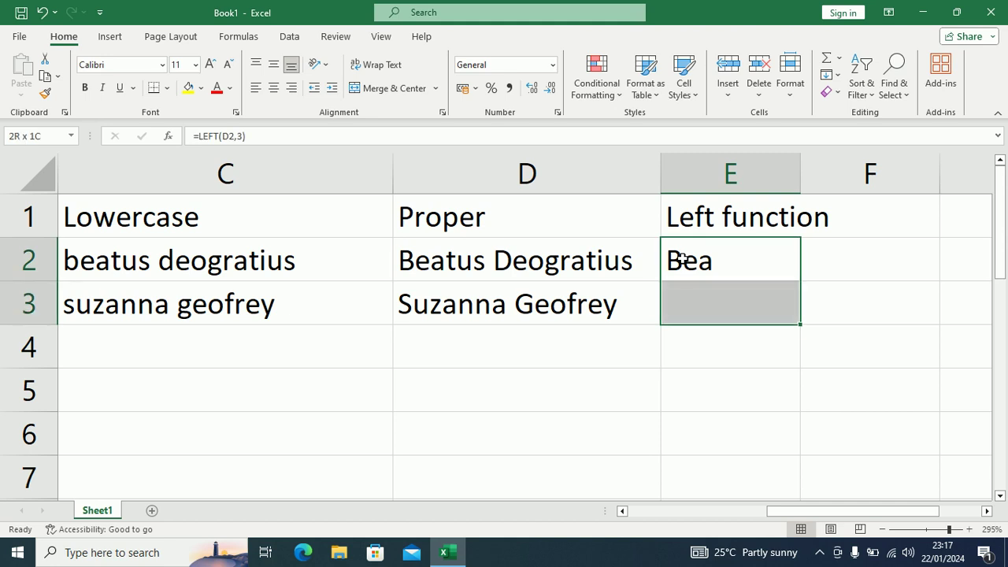
{"action": "key", "text": "ctrl+d"}
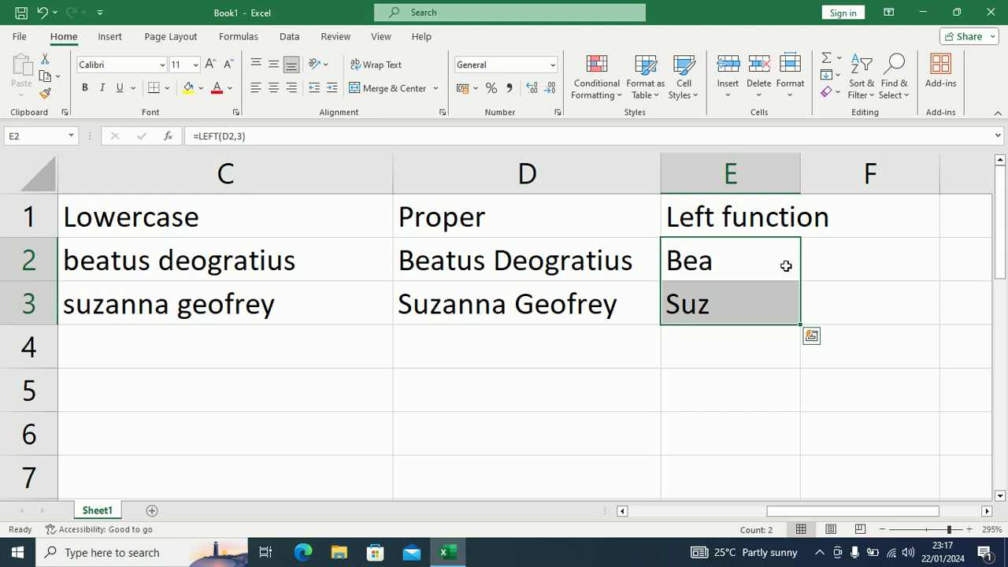
{"action": "key", "text": "shift+Up"}
{"action": "key", "text": "Right"}
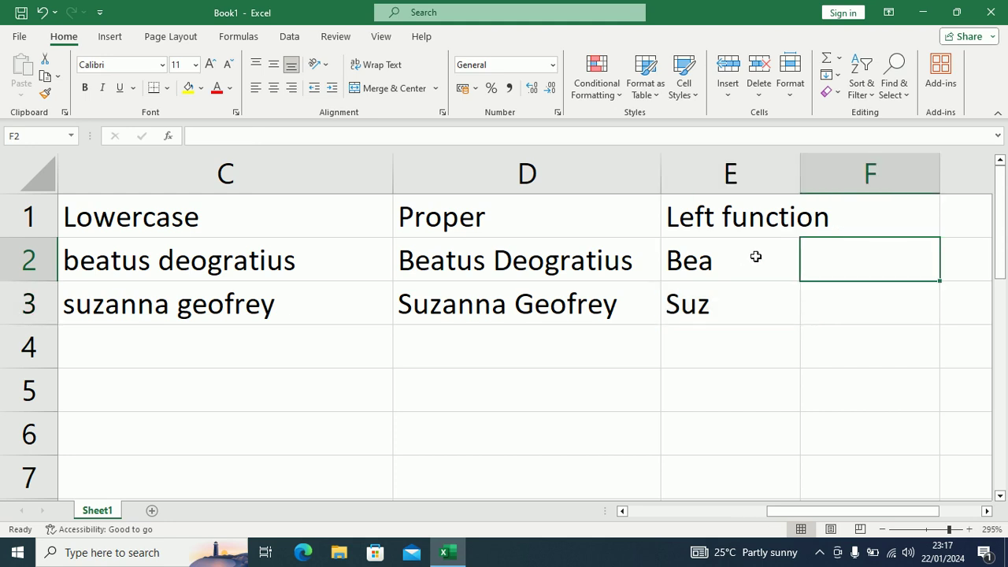
{"action": "key", "text": "Up"}
Step: Type the heading 'Right function' in cell F1
{"action": "type", "text": "ig"}
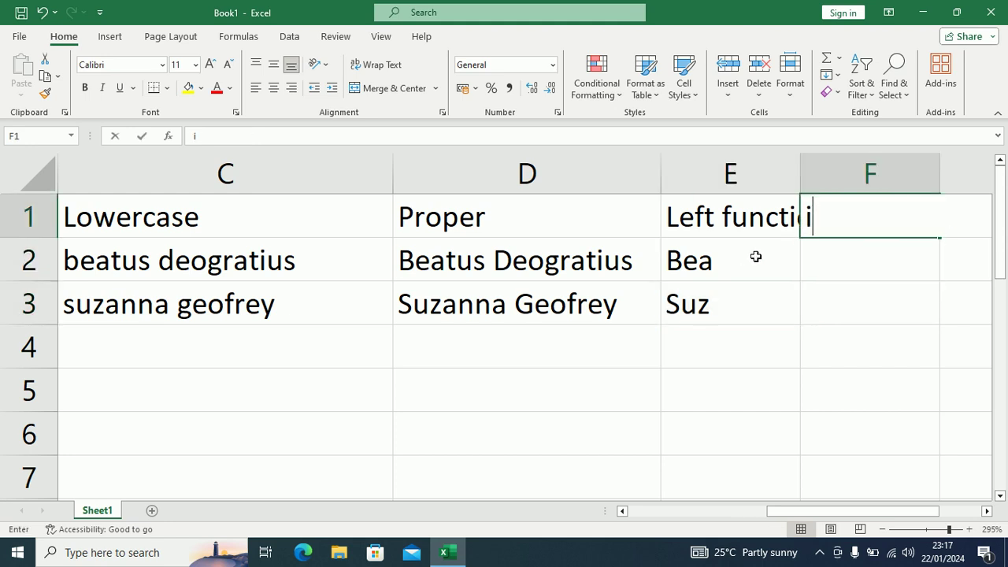
{"action": "key", "text": "BackSpace"}
{"action": "key", "text": "BackSpace"}
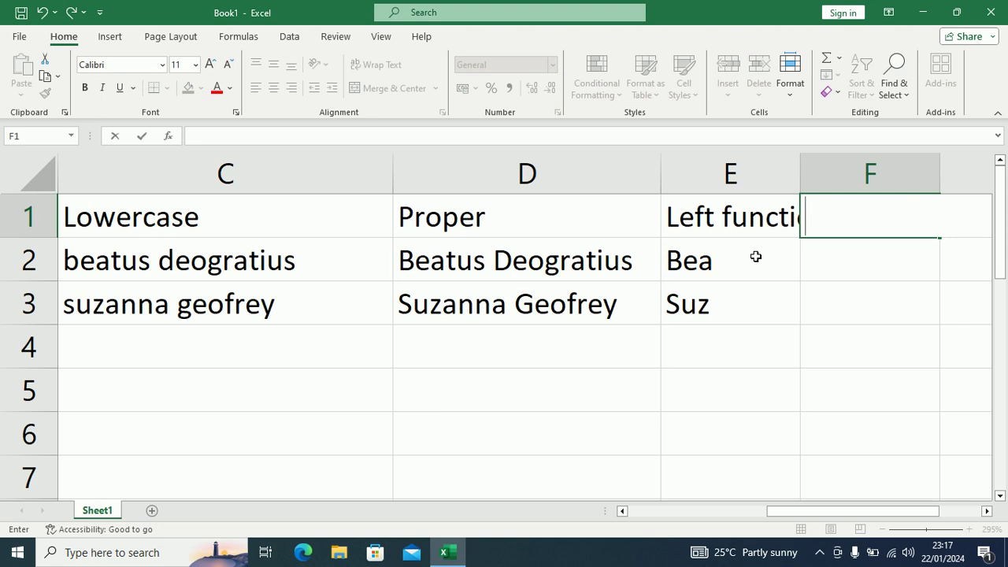
{"action": "type", "text": "Rig"}
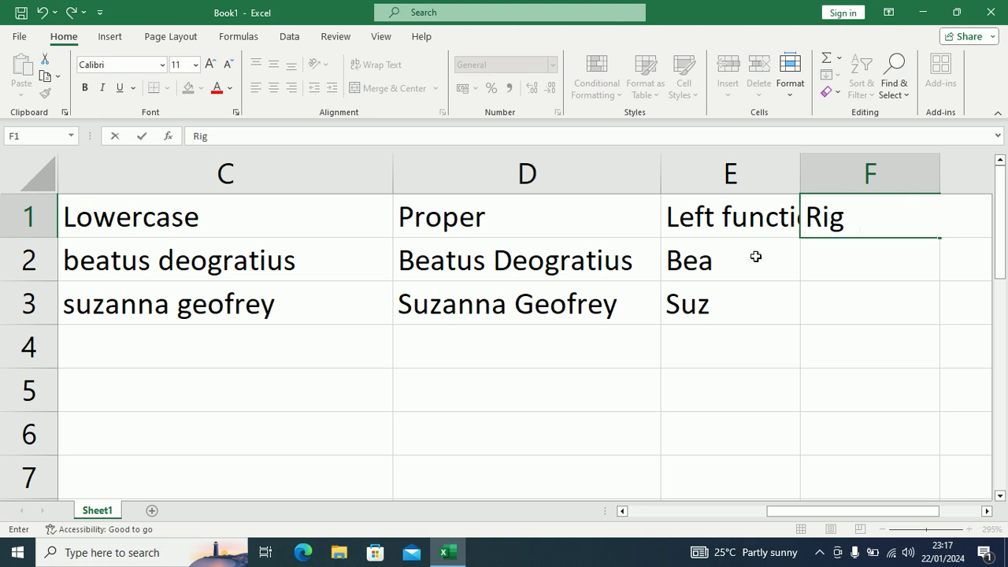
{"action": "type", "text": "ht function"}
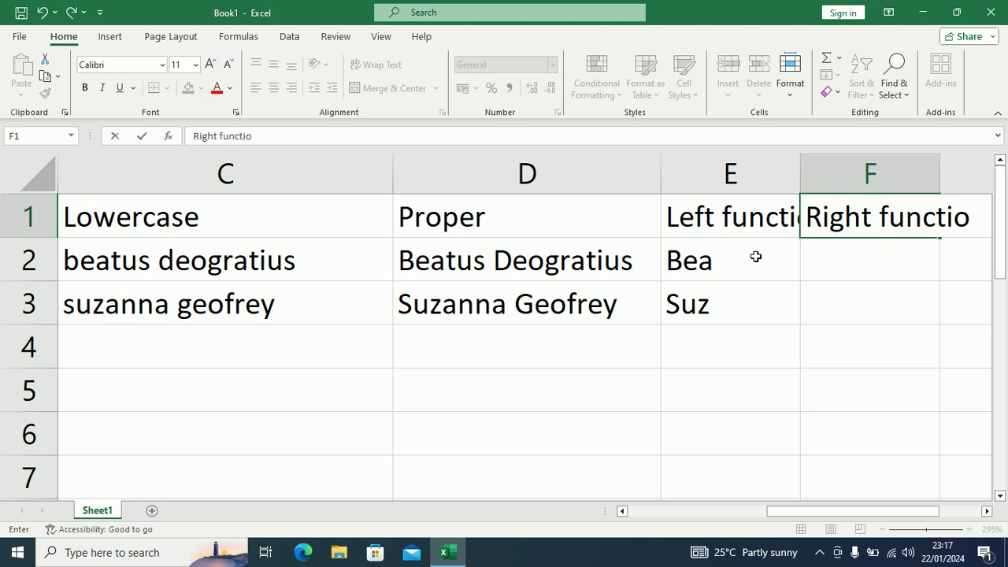
{"action": "key", "text": "Return"}
Step: Enter =RIGHT(D2,3) in F2 and fill it down to F3, giving ius and rey
{"action": "type", "text": "="}
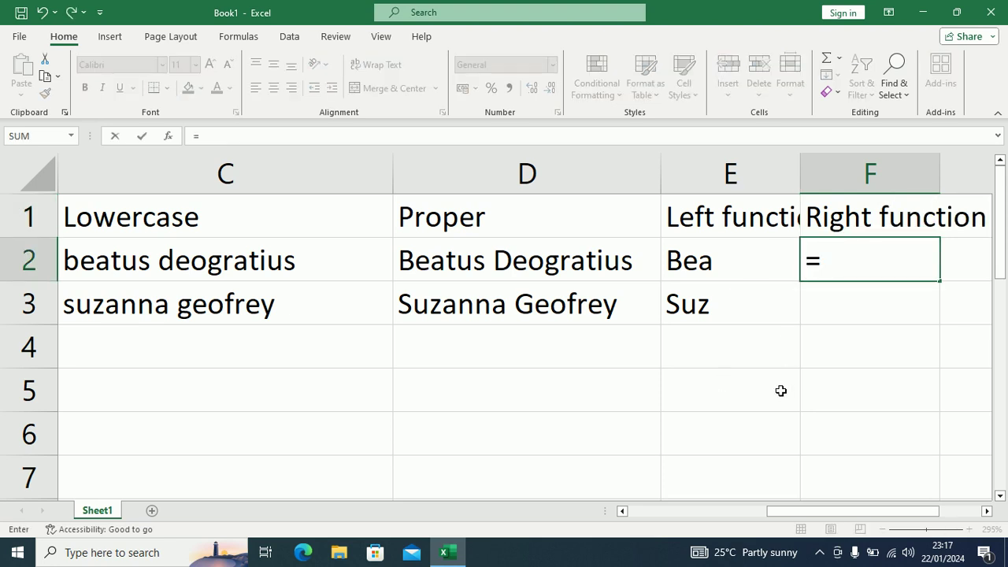
{"action": "type", "text": "right"}
{"action": "key", "text": "Tab"}
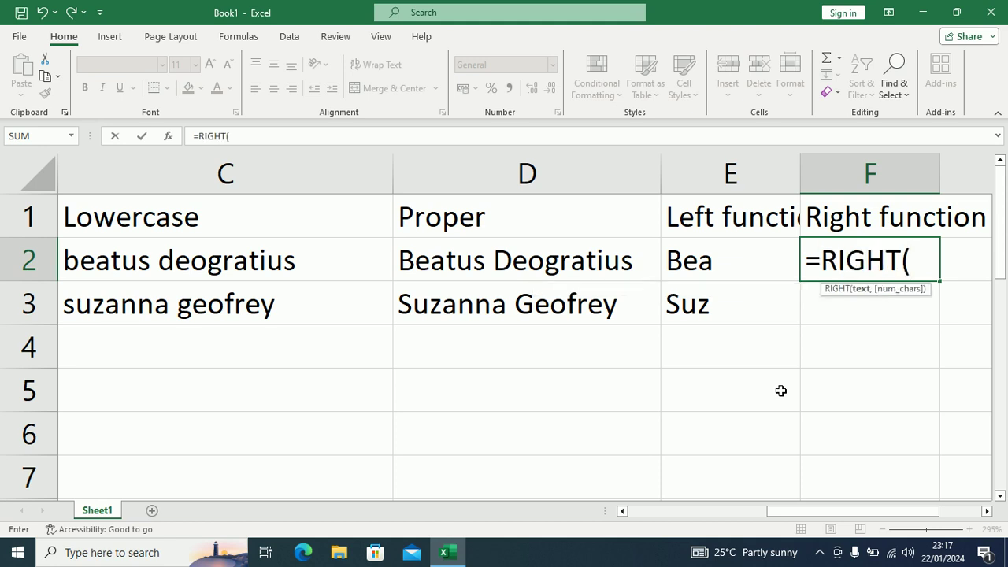
{"action": "left_click", "coordinate": [545, 275]}
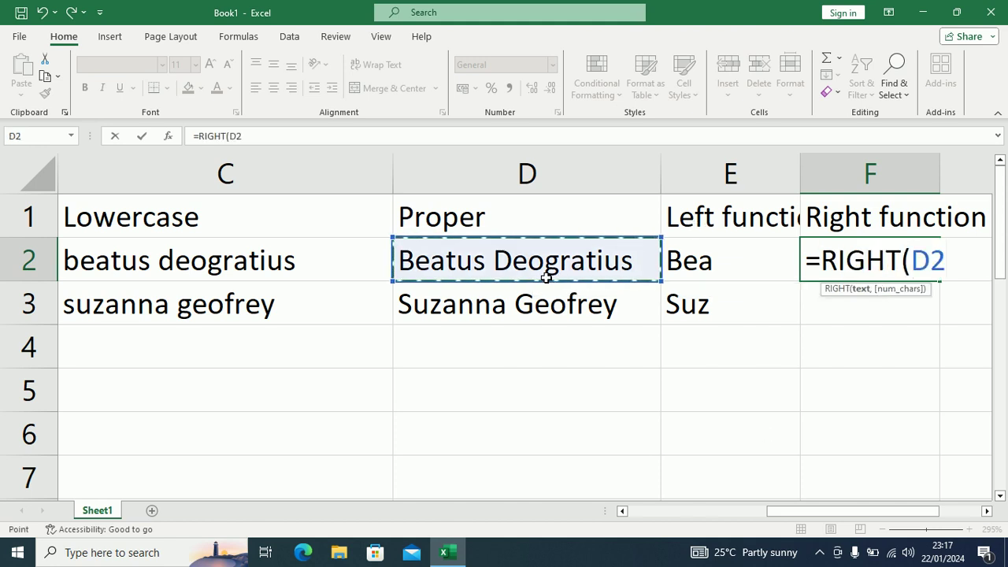
{"action": "type", "text": ",3)"}
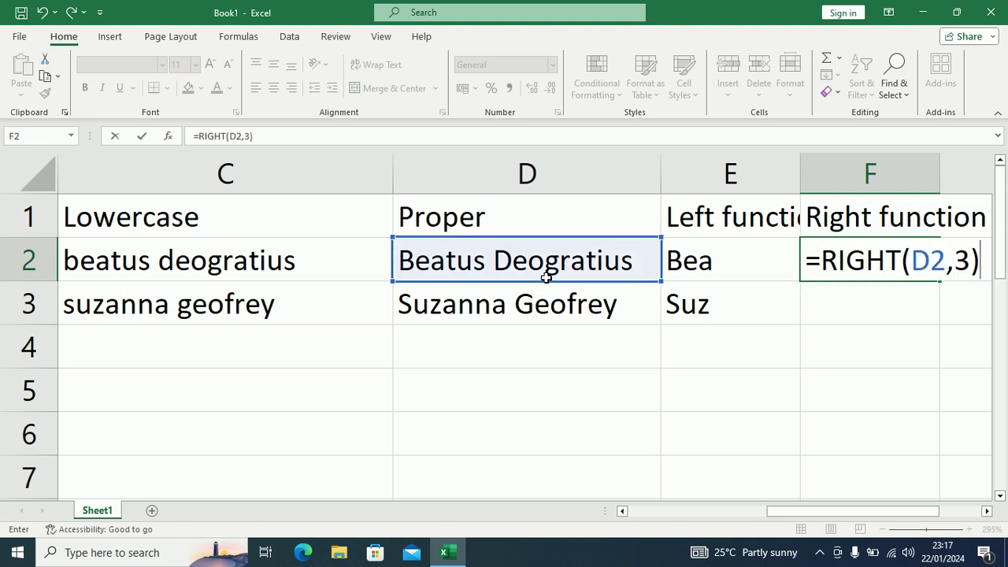
{"action": "key", "text": "Left"}
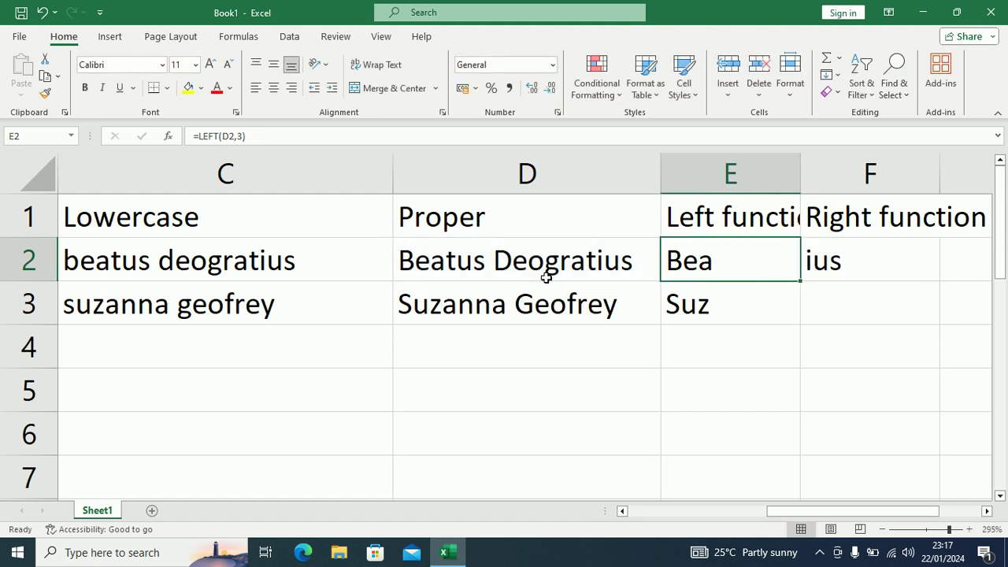
{"action": "key", "text": "Right"}
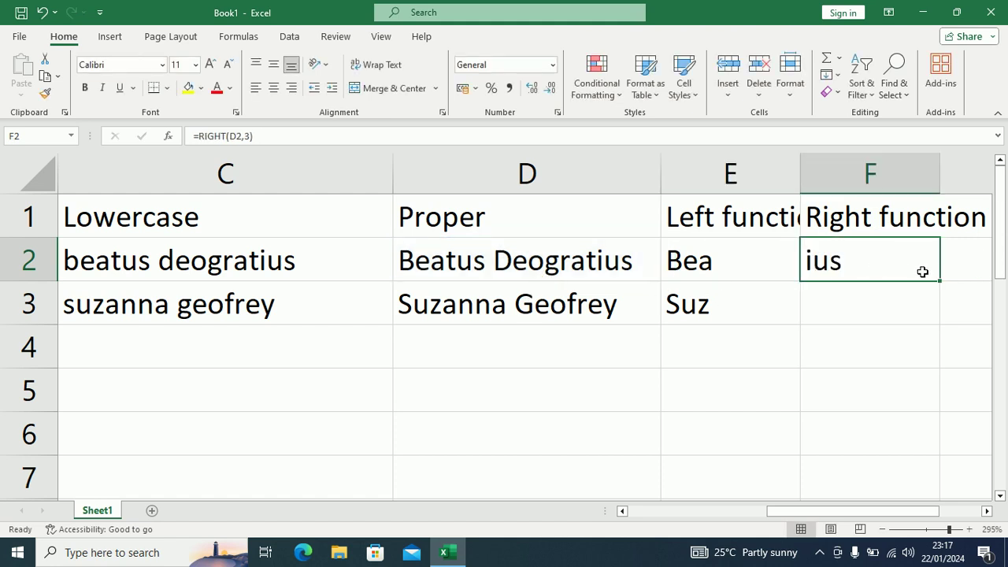
{"action": "key", "text": "shift+Down"}
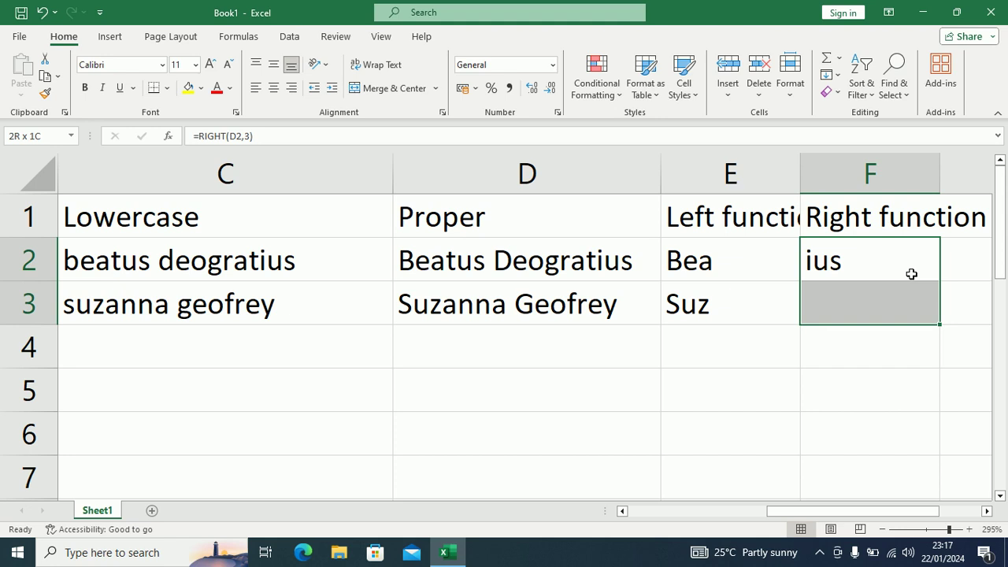
{"action": "key", "text": "ctrl+d"}
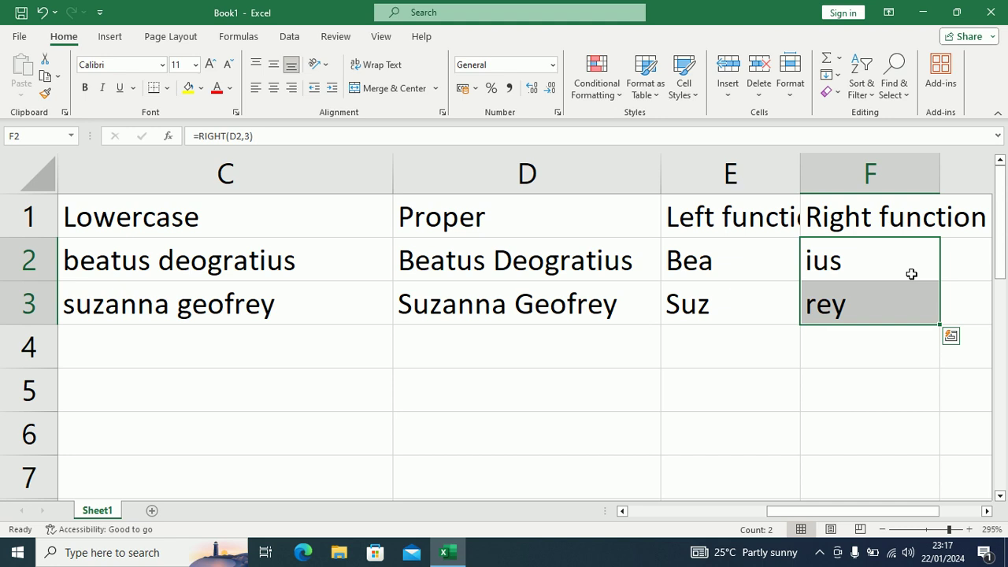
{"action": "key", "text": "Down"}
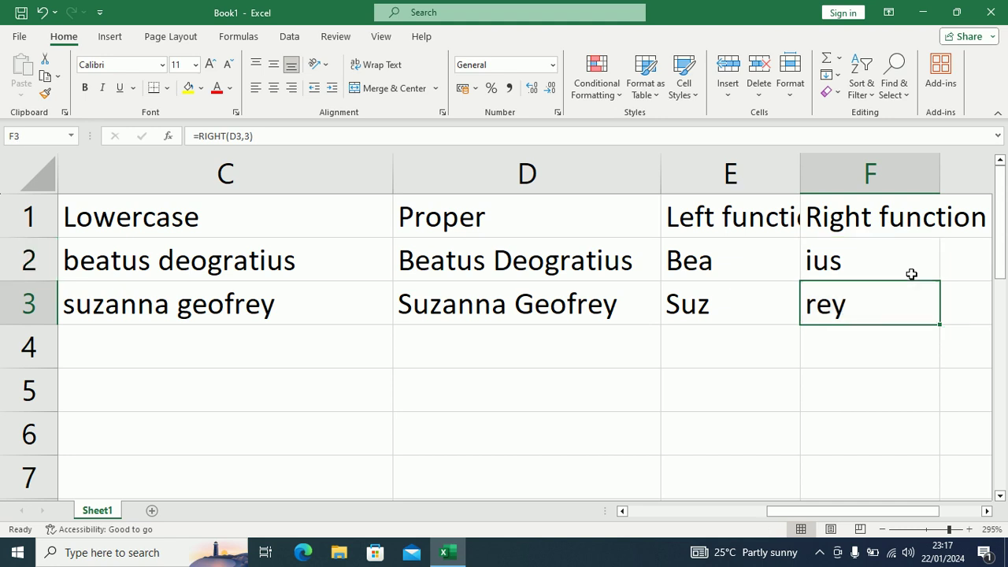
{"action": "key", "text": "Left"}
{"action": "key", "text": "Left"}
{"action": "key", "text": "Left"}
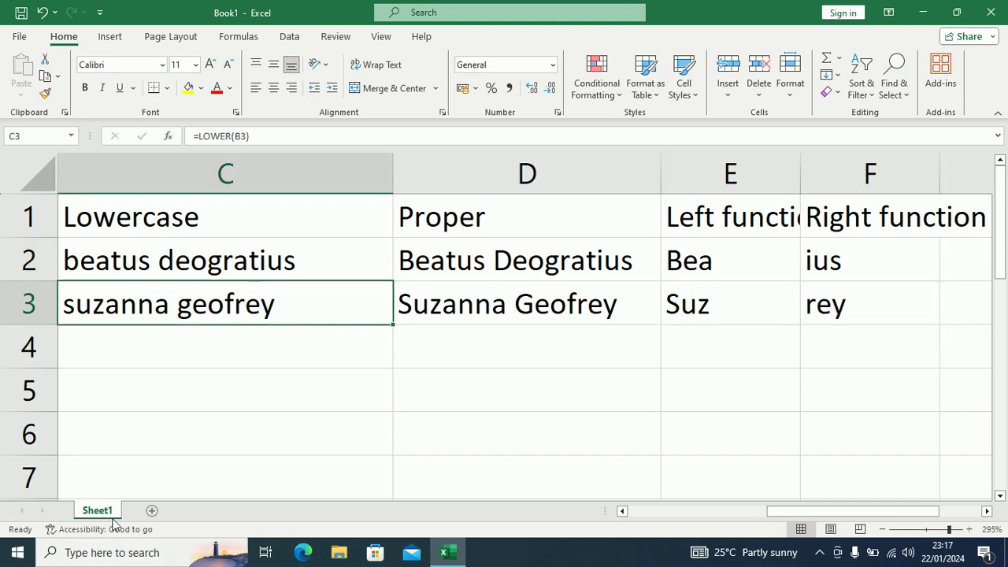
Step: Rename Sheet1 to 'text functions'
{"action": "double_click", "coordinate": [100, 512]}
{"action": "type", "text": "te"}
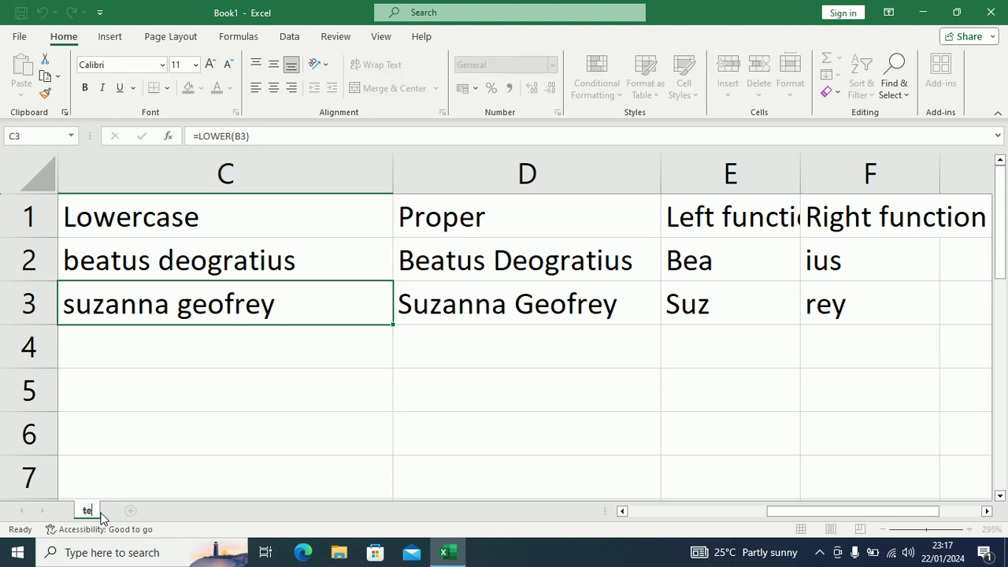
{"action": "type", "text": "xt functions"}
{"action": "key", "text": "Return"}
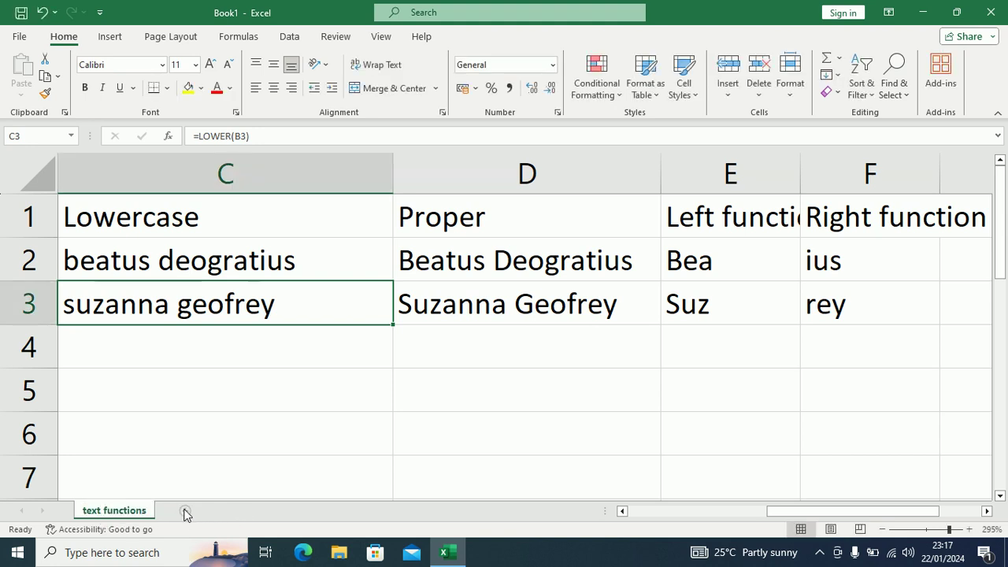
Step: Add a new sheet and name it 'if function'
{"action": "left_click", "coordinate": [185, 511]}
{"action": "scroll", "coordinate": [135, 363], "scroll_direction": "up", "scroll_amount": 10, "text": "ctrl"}
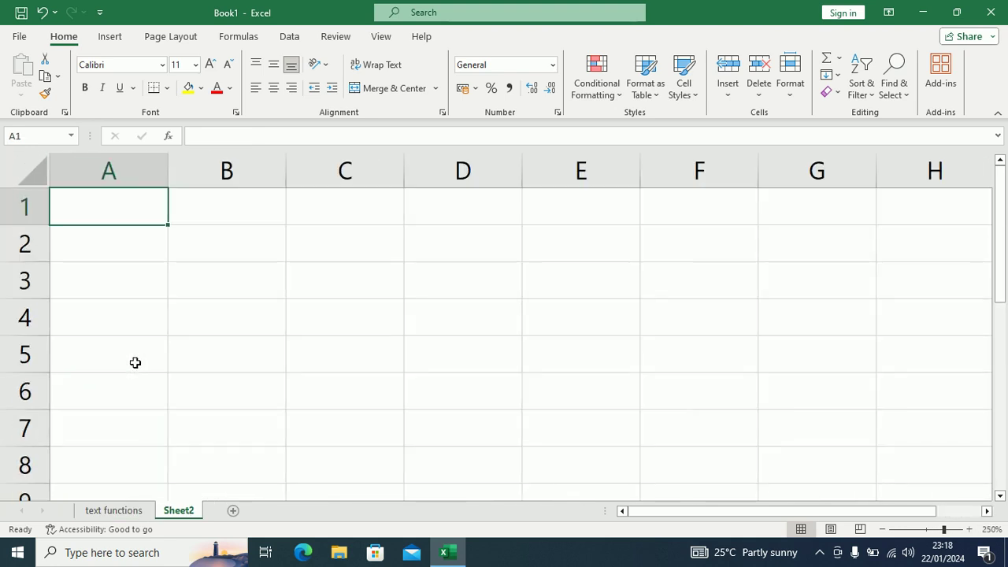
{"action": "scroll", "coordinate": [135, 362], "scroll_direction": "up", "scroll_amount": 3, "text": "ctrl"}
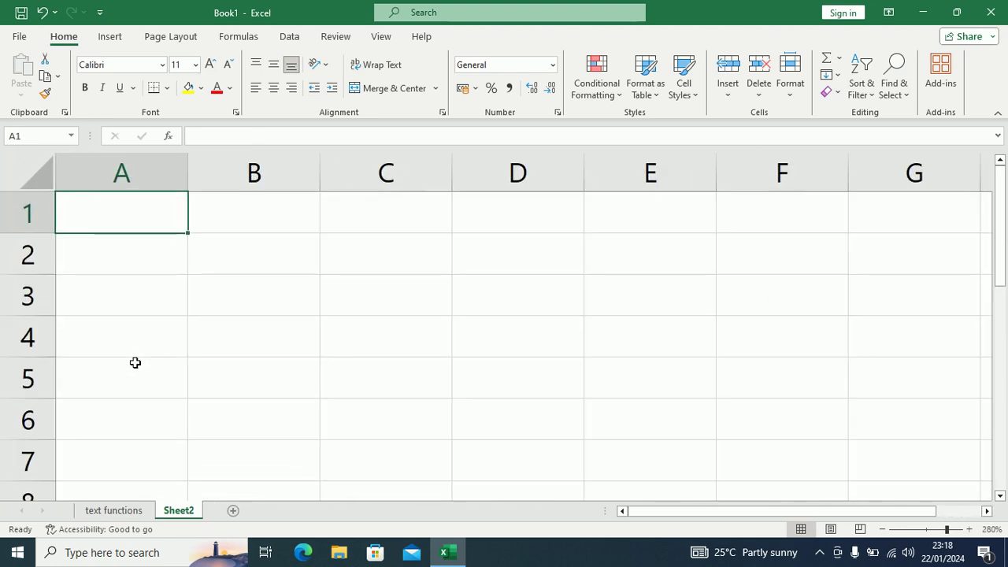
{"action": "double_click", "coordinate": [176, 511]}
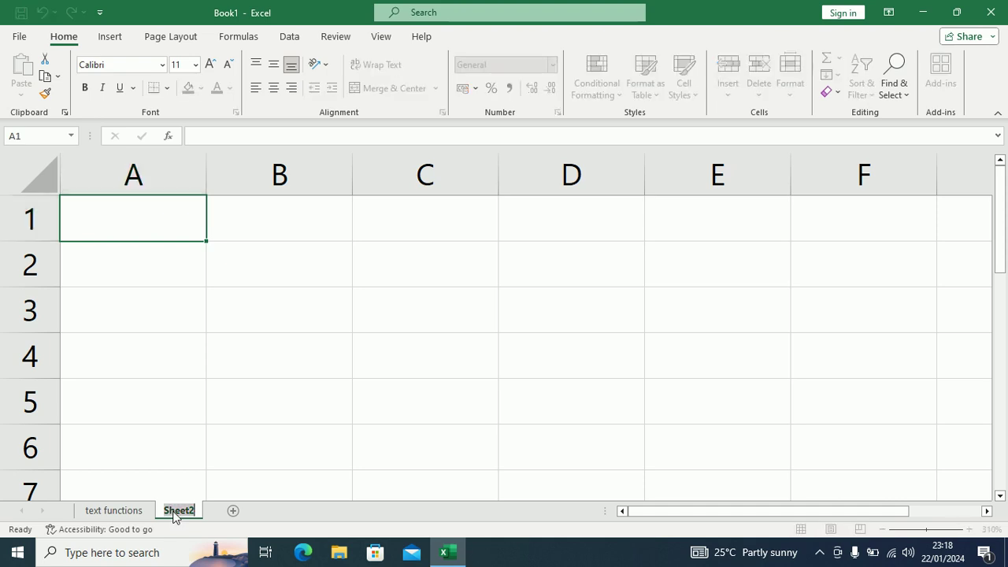
{"action": "type", "text": "if function"}
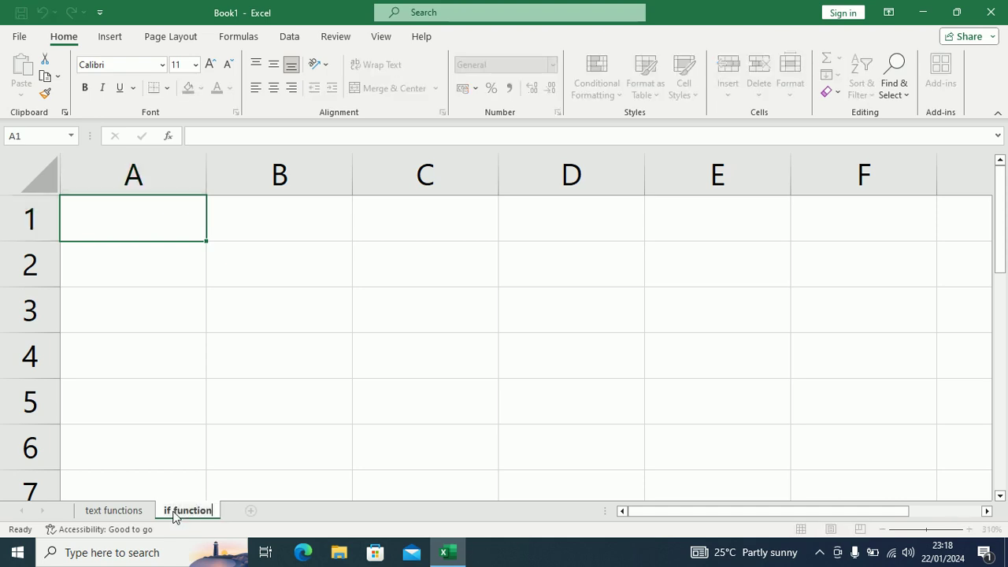
{"action": "key", "text": "Return"}
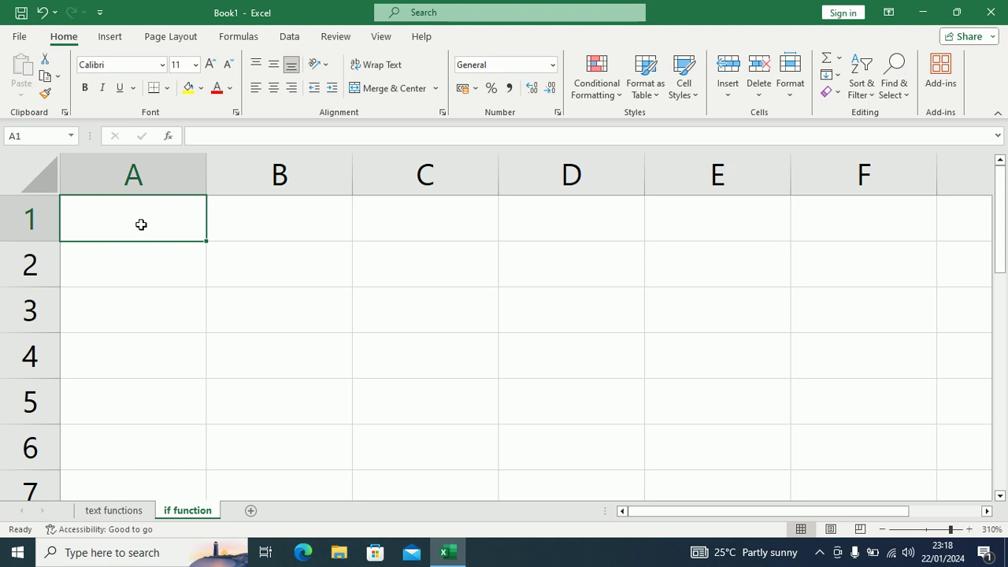
Step: Enter the years 2022, 2023 and 2021 in cells A2 to A4
{"action": "key", "text": "Down"}
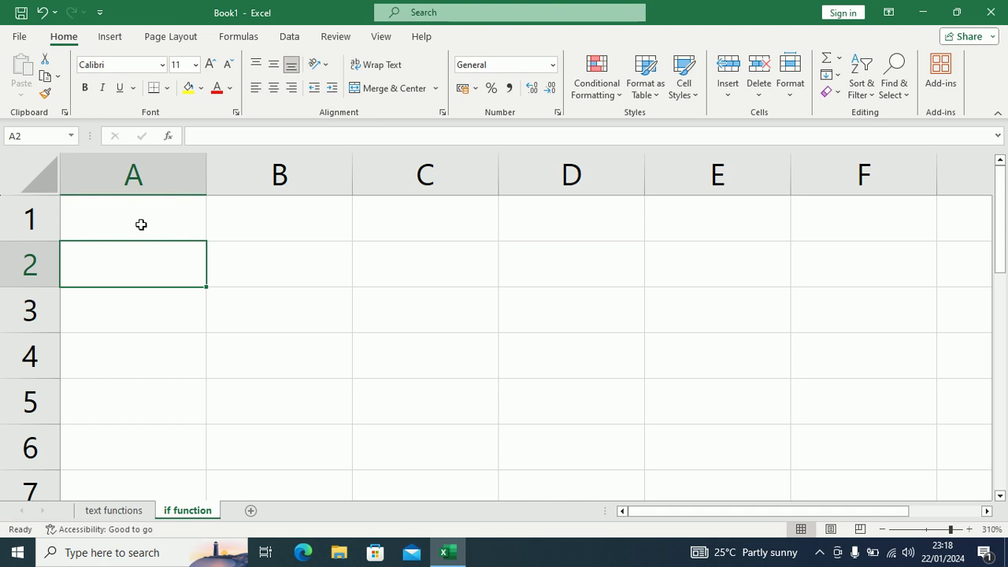
{"action": "type", "text": "2023"}
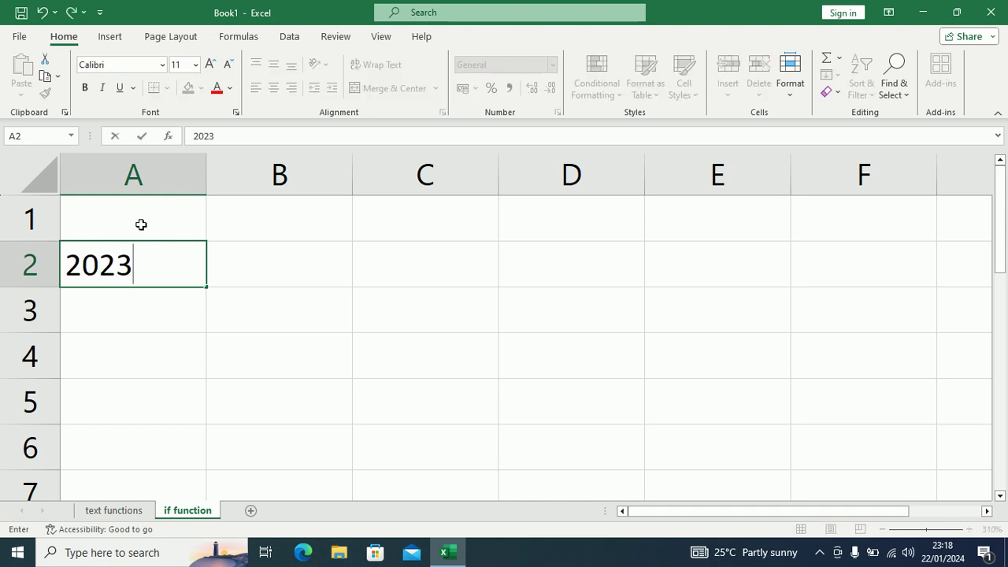
{"action": "key", "text": "BackSpace"}
{"action": "type", "text": "2"}
{"action": "key", "text": "Return"}
{"action": "type", "text": "2023"}
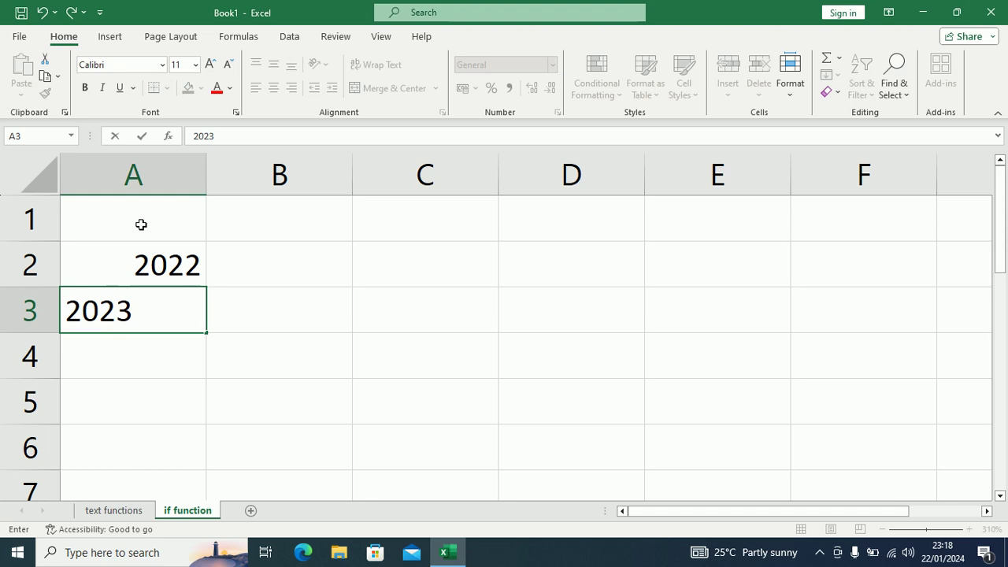
{"action": "key", "text": "Return"}
{"action": "type", "text": "2024"}
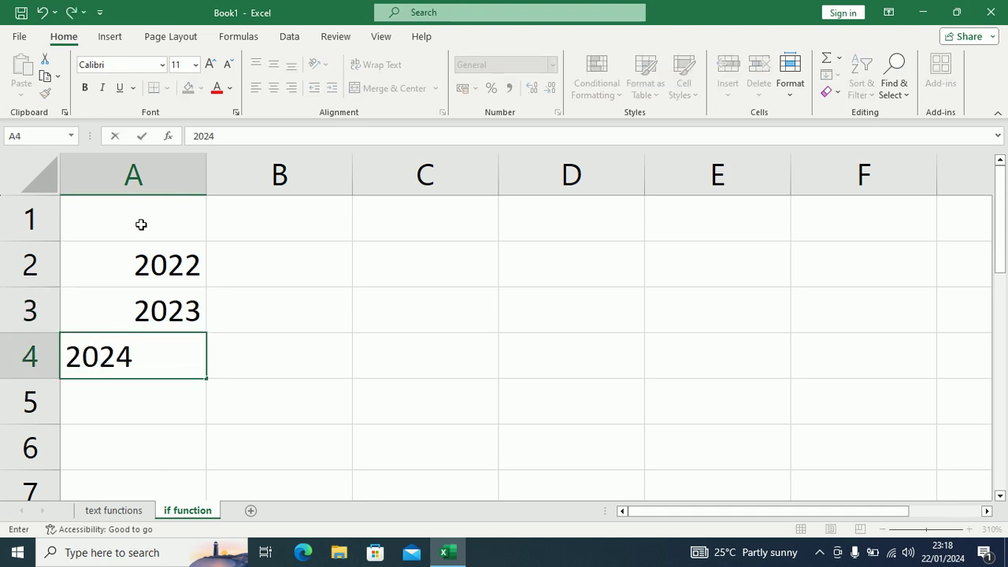
{"action": "key", "text": "BackSpace"}
{"action": "type", "text": "1"}
{"action": "key", "text": "Return"}
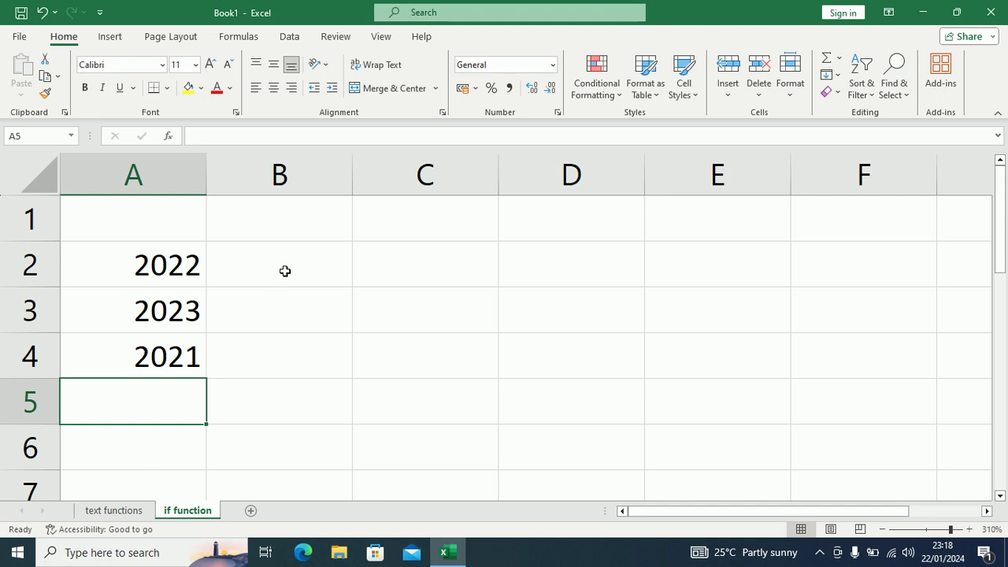
Step: Add the headings Year in A1 and Revenue in B1
{"action": "left_click", "coordinate": [289, 270]}
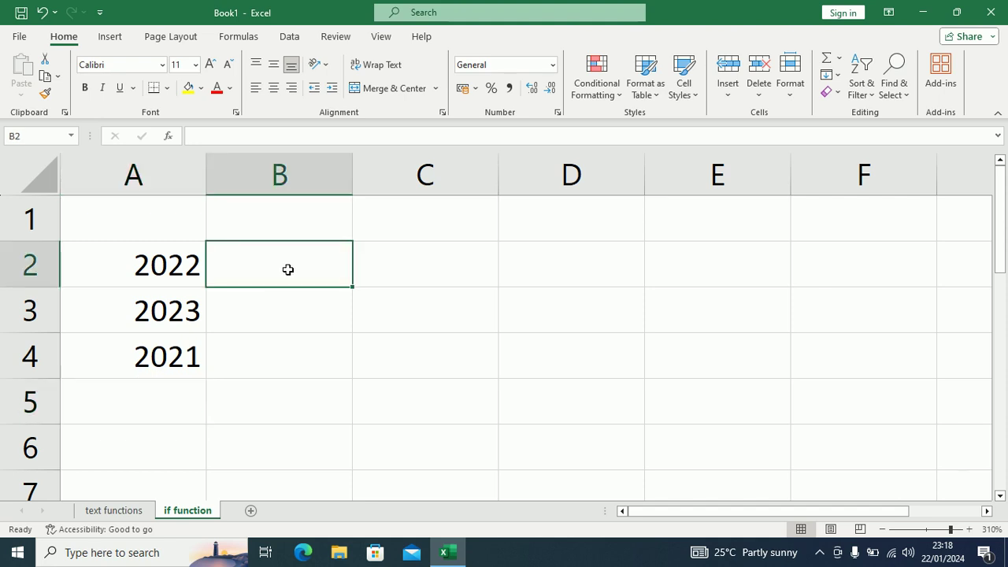
{"action": "left_click", "coordinate": [127, 208]}
{"action": "type", "text": "Year"}
{"action": "key", "text": "Tab"}
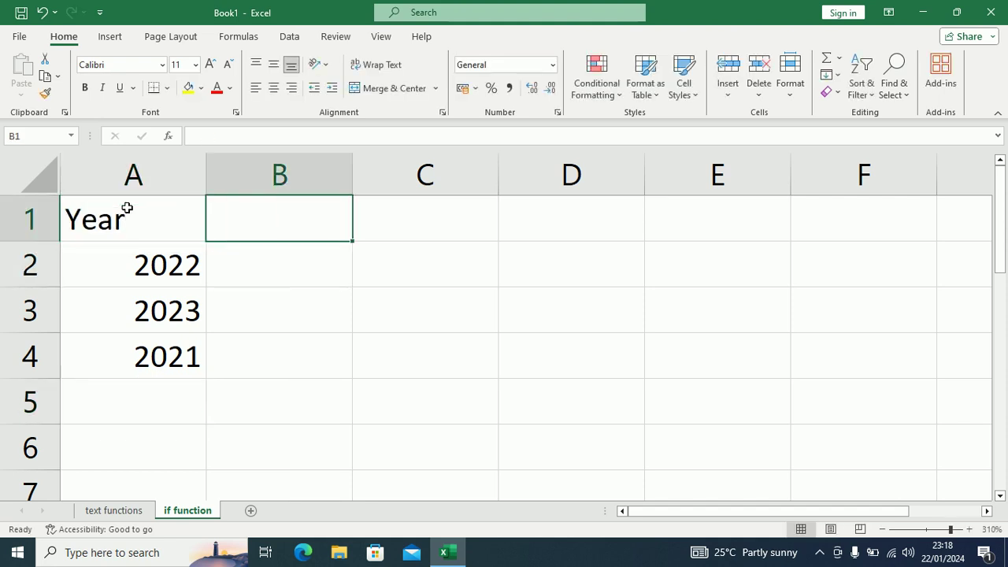
{"action": "type", "text": "P"}
{"action": "key", "text": "BackSpace"}
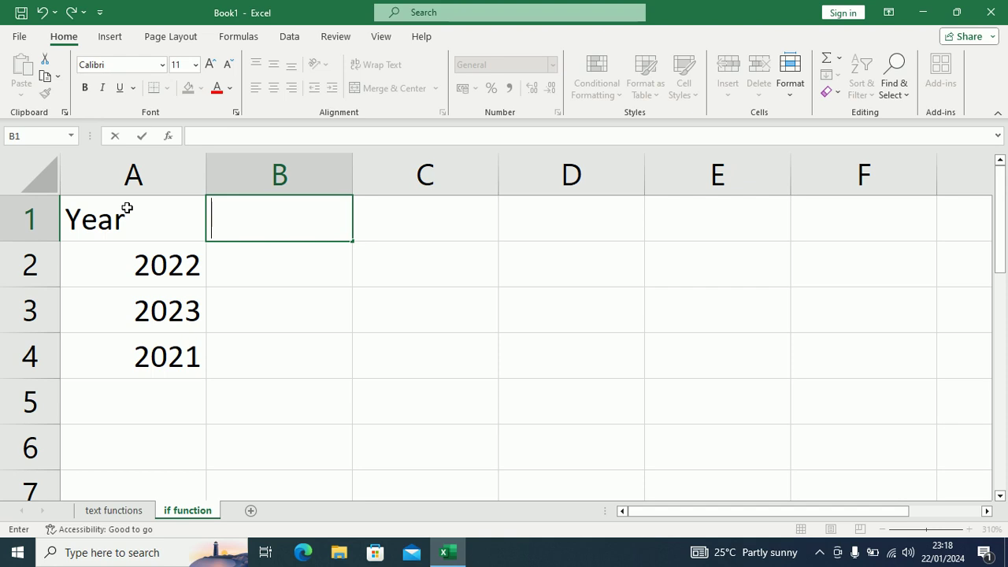
{"action": "type", "text": "Revenue"}
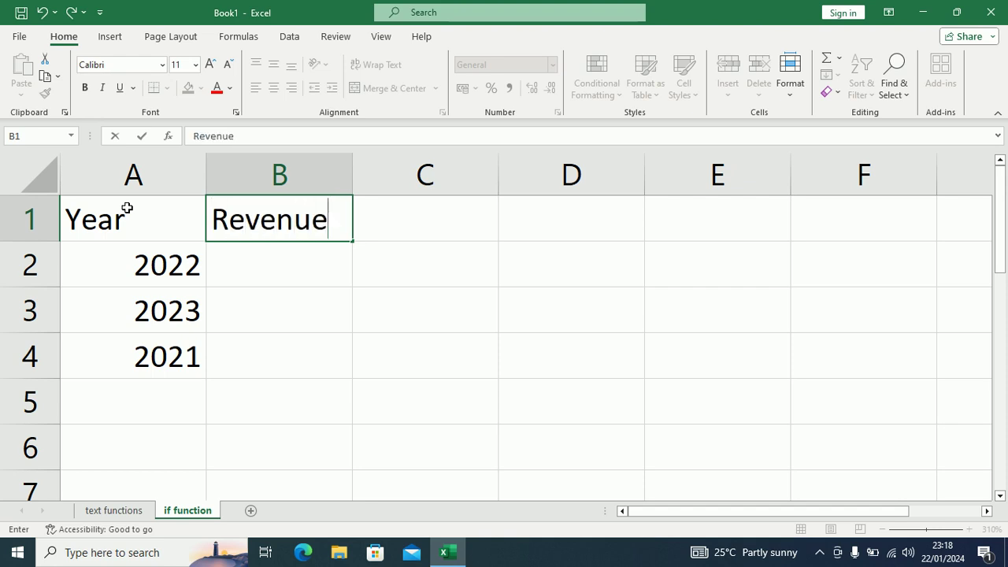
{"action": "key", "text": "Return"}
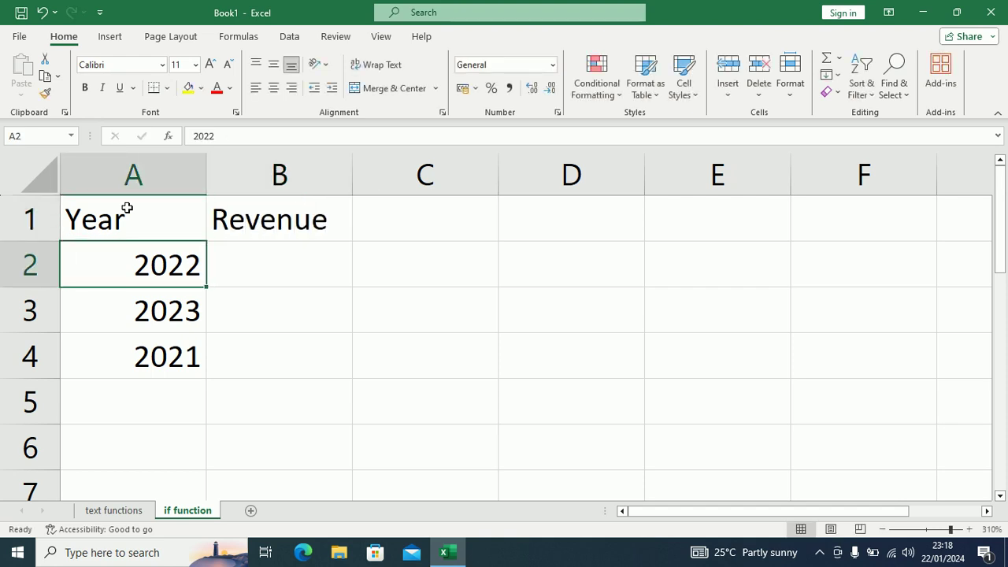
Step: Enter revenues 5000000, 10000000 and 15000000 in B2 to B4
{"action": "key", "text": "Tab"}
{"action": "type", "text": "5000000"}
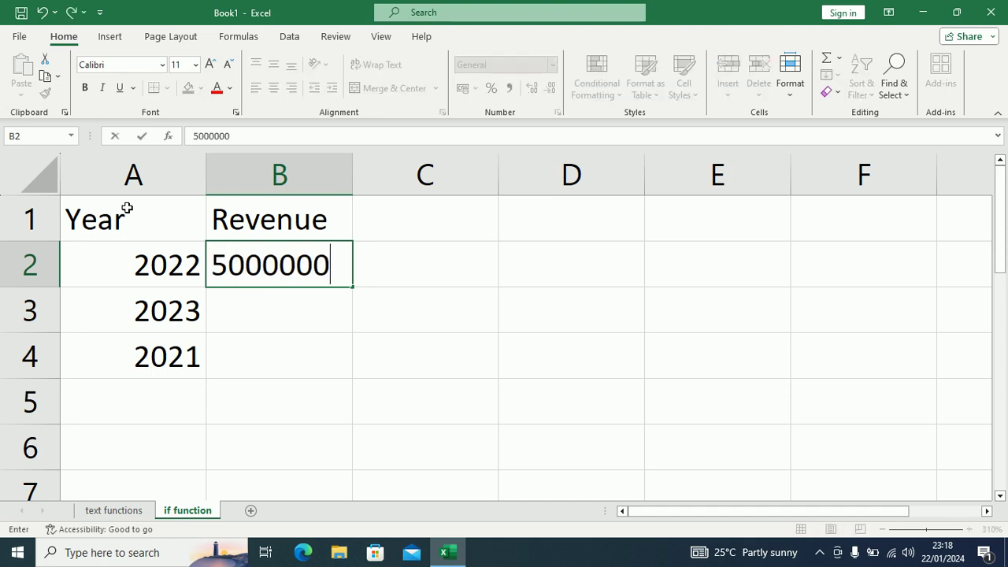
{"action": "key", "text": "Return"}
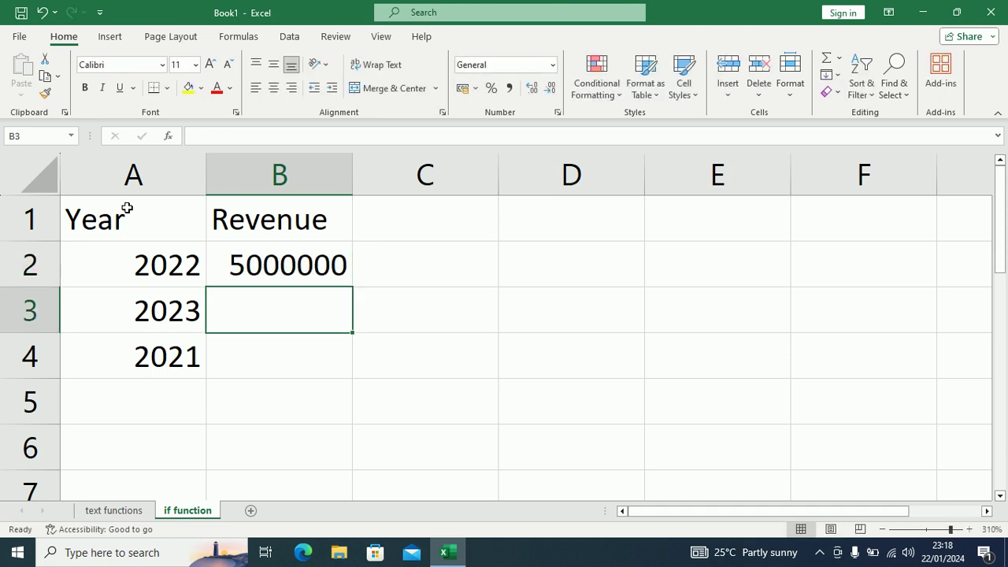
{"action": "type", "text": "10000000"}
{"action": "key", "text": "Return"}
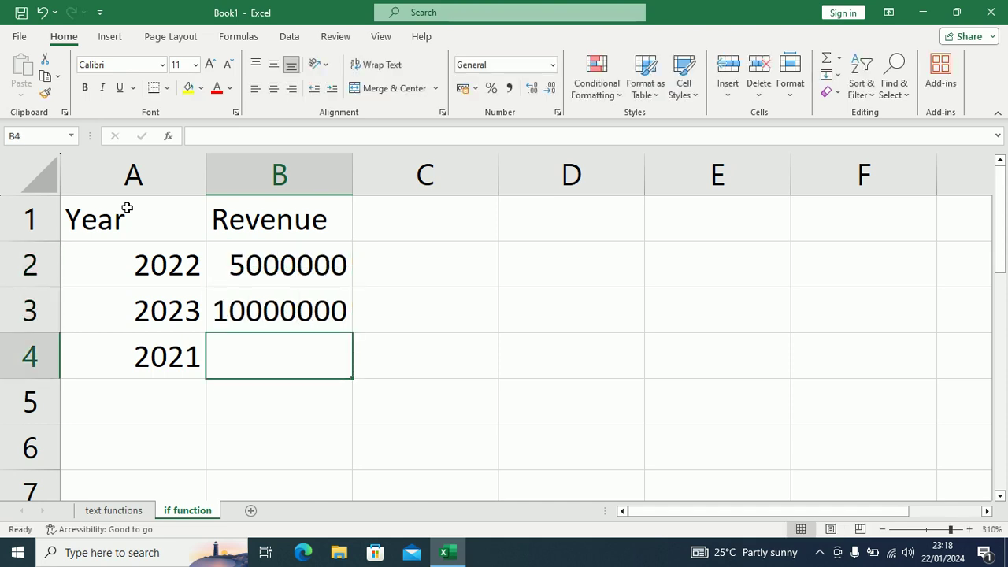
{"action": "type", "text": "15000000"}
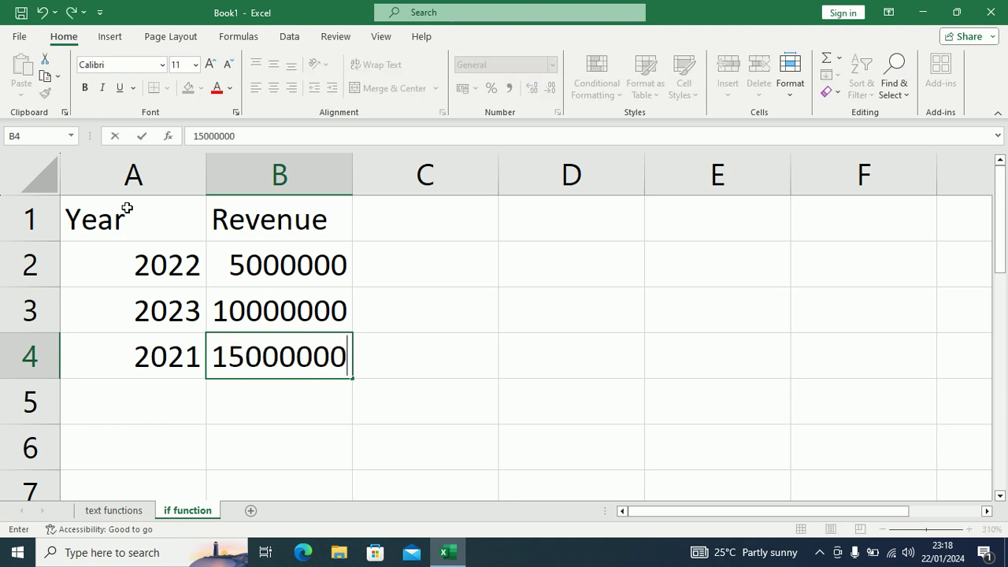
{"action": "key", "text": "Return"}
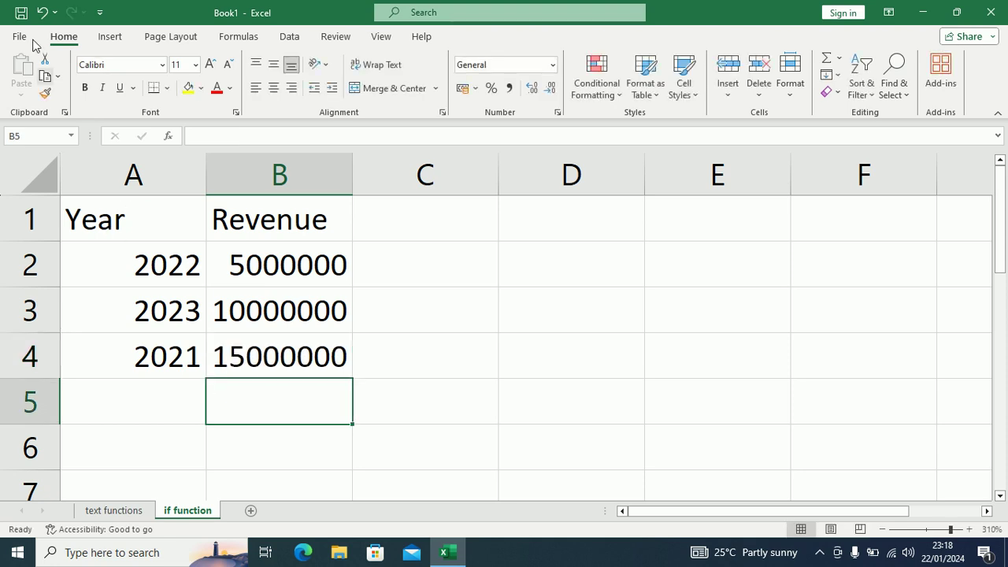
Step: Apply Comma Style to revenues B2:B4 and drag column C much wider
{"action": "left_click", "coordinate": [270, 265]}
{"action": "left_click_drag", "start_coordinate": [270, 265], "coordinate": [276, 349]}
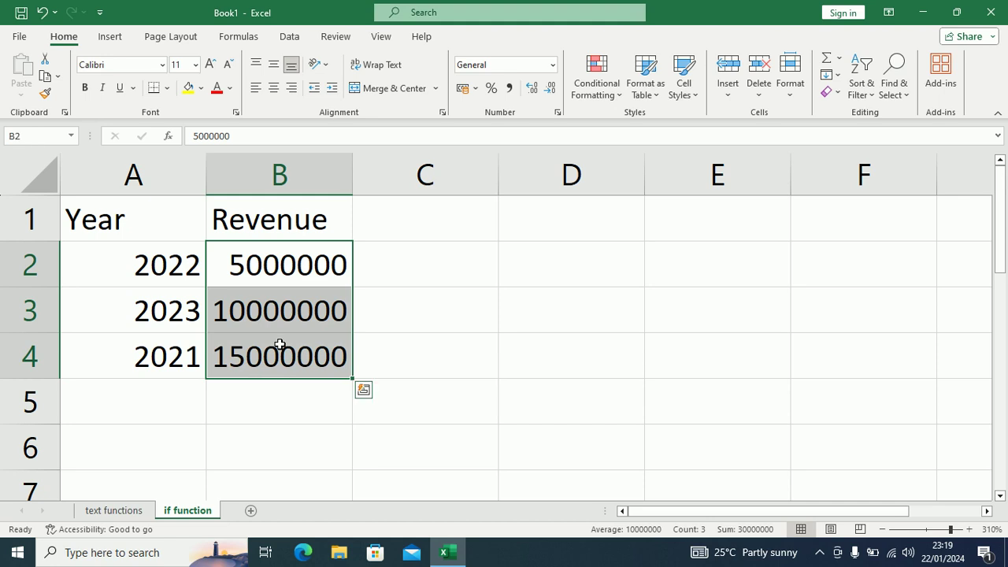
{"action": "left_click", "coordinate": [509, 89]}
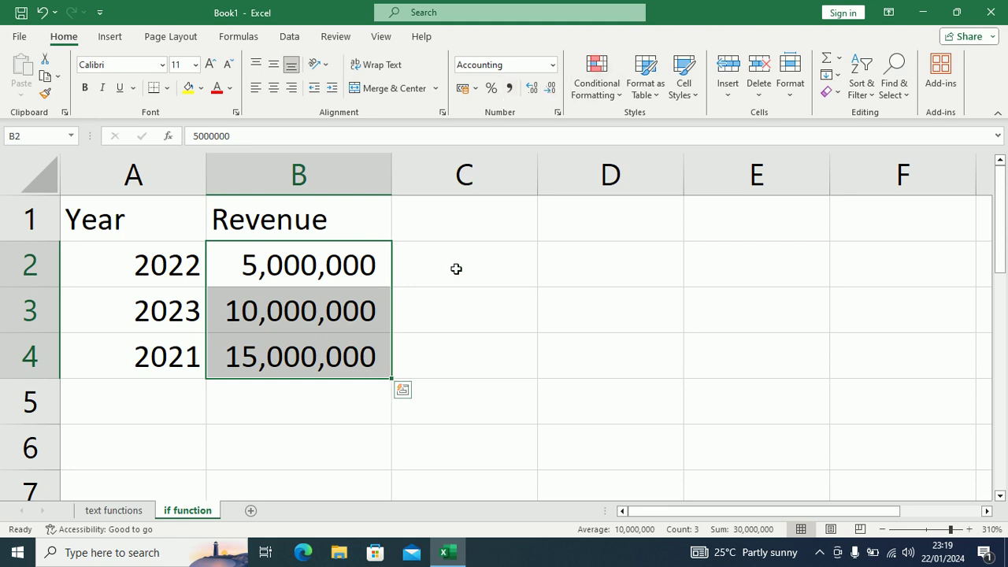
{"action": "left_click", "coordinate": [519, 268]}
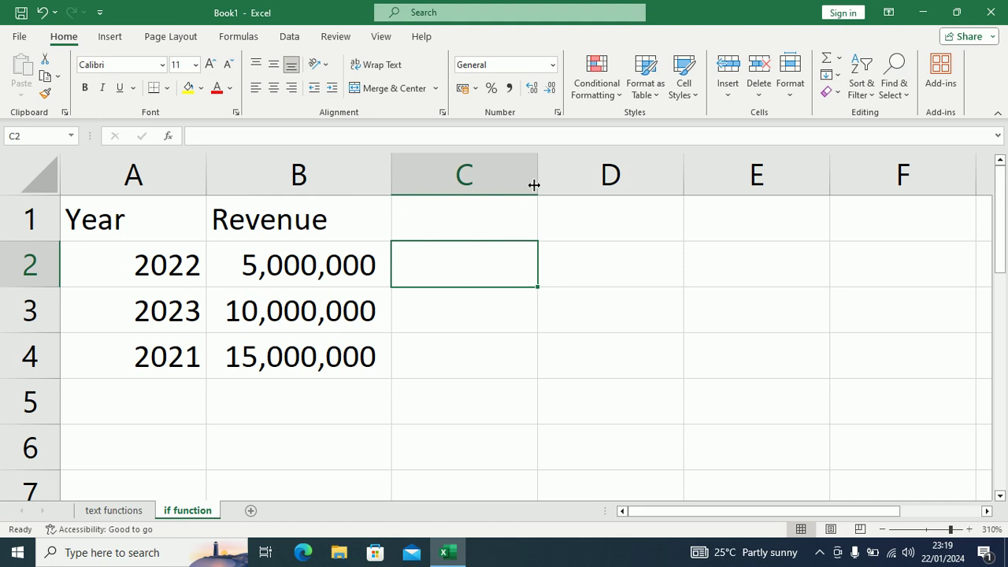
{"action": "left_click_drag", "start_coordinate": [534, 185], "coordinate": [758, 183]}
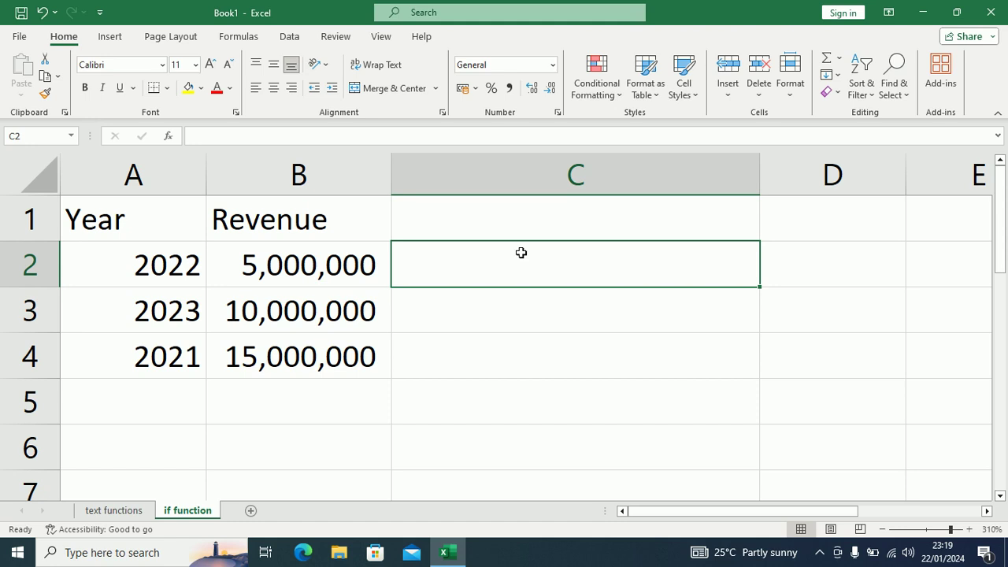
Step: Enter =IF(B2>5000000, "profit", "loss") in C2, which returns loss
{"action": "type", "text": "="}
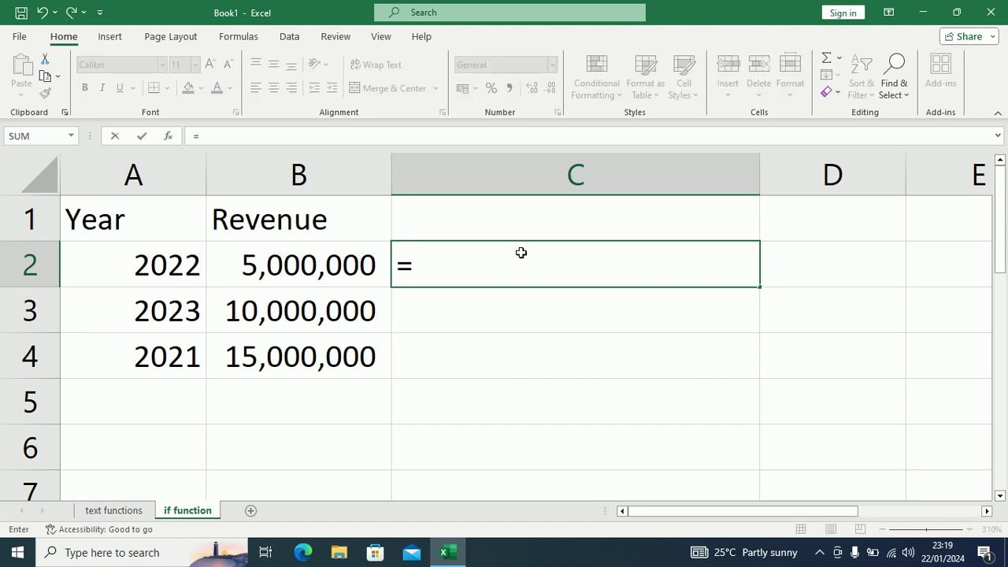
{"action": "type", "text": "if"}
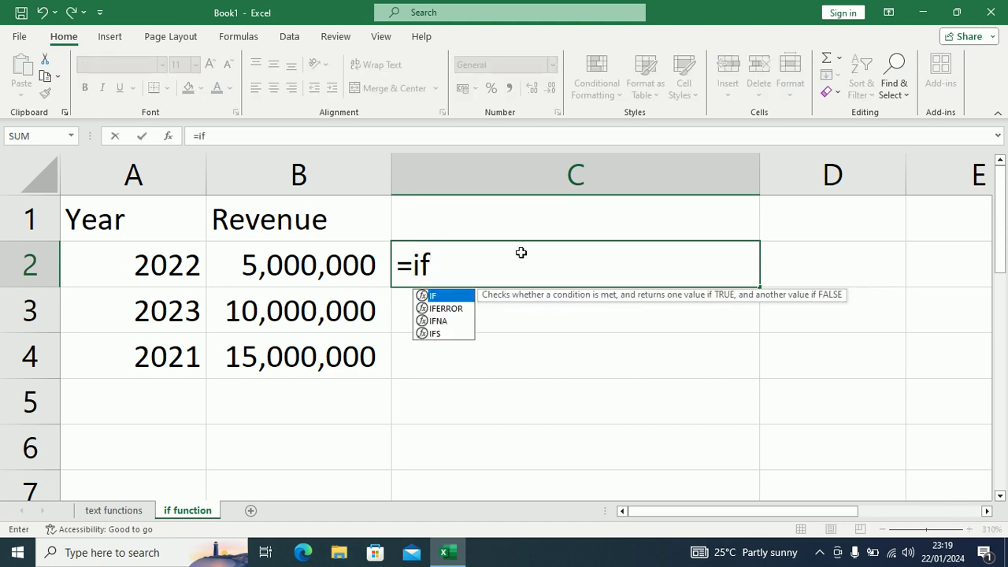
{"action": "key", "text": "Tab"}
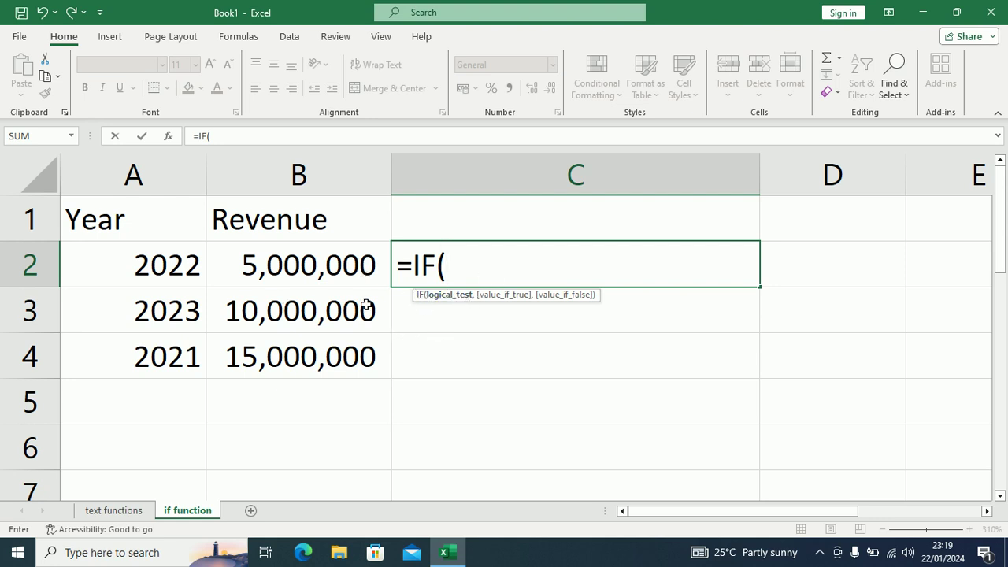
{"action": "left_click", "coordinate": [272, 264]}
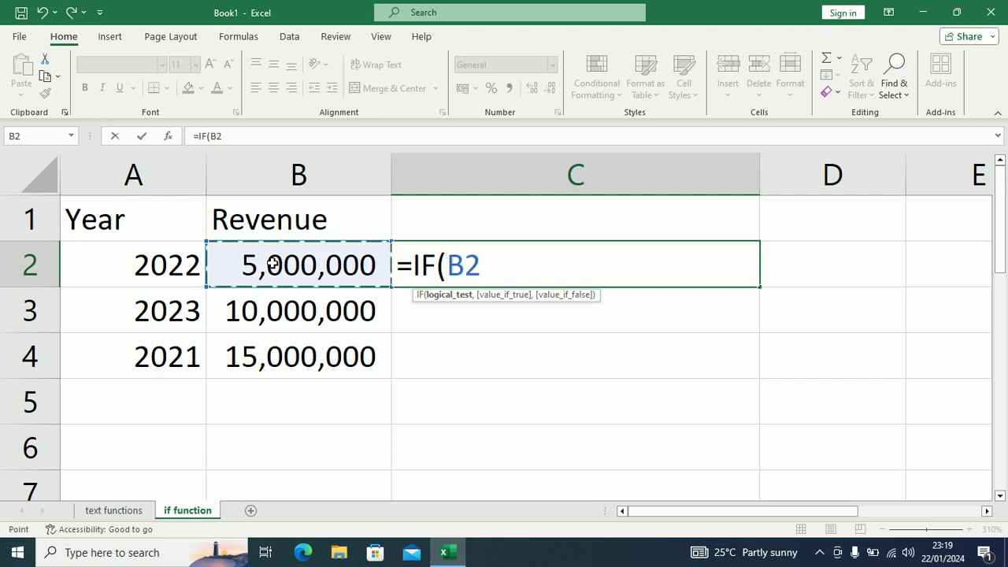
{"action": "type", "text": ">"}
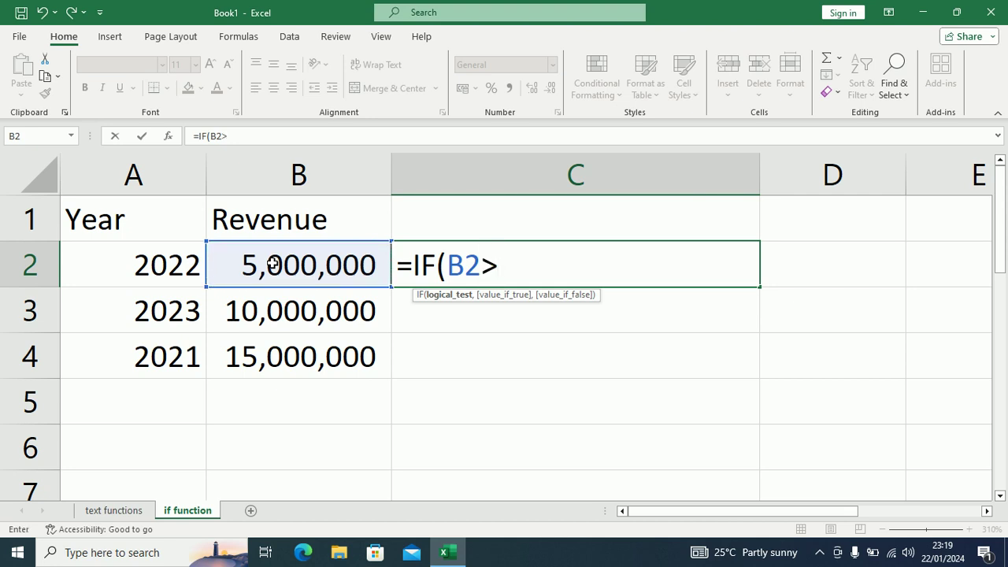
{"action": "type", "text": "5000000"}
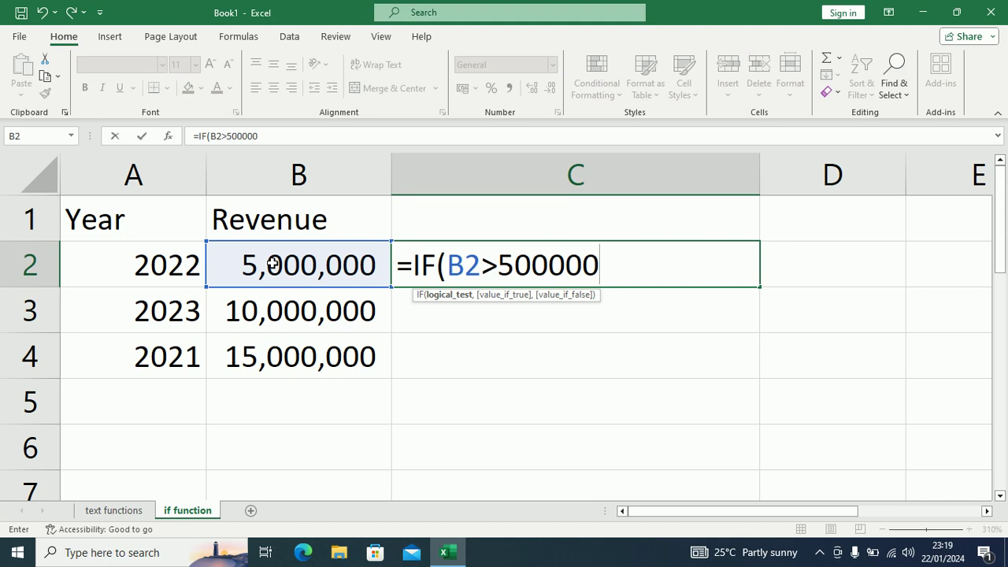
{"action": "type", "text": "0,"}
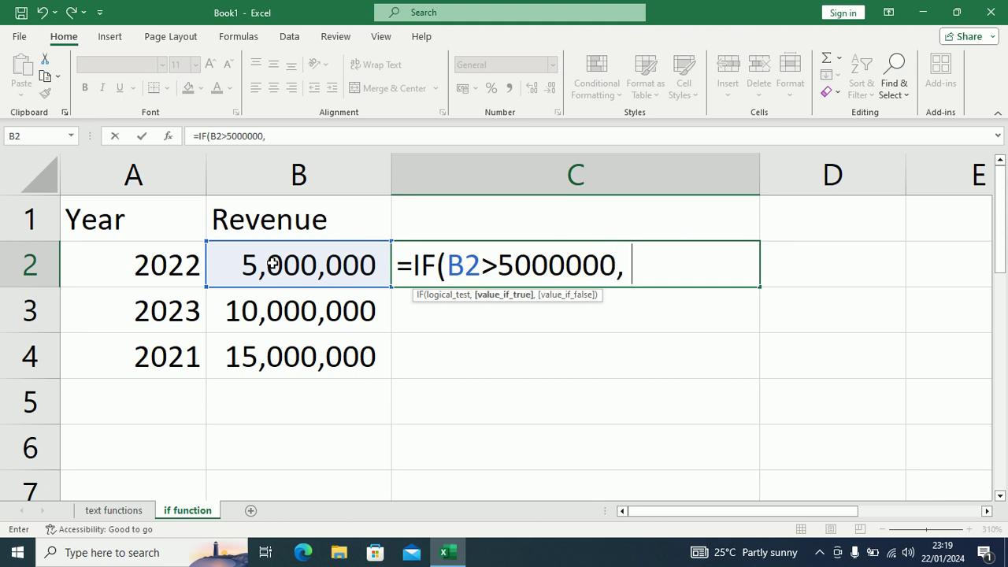
{"action": "type", "text": " \"\""}
{"action": "key", "text": "F2"}
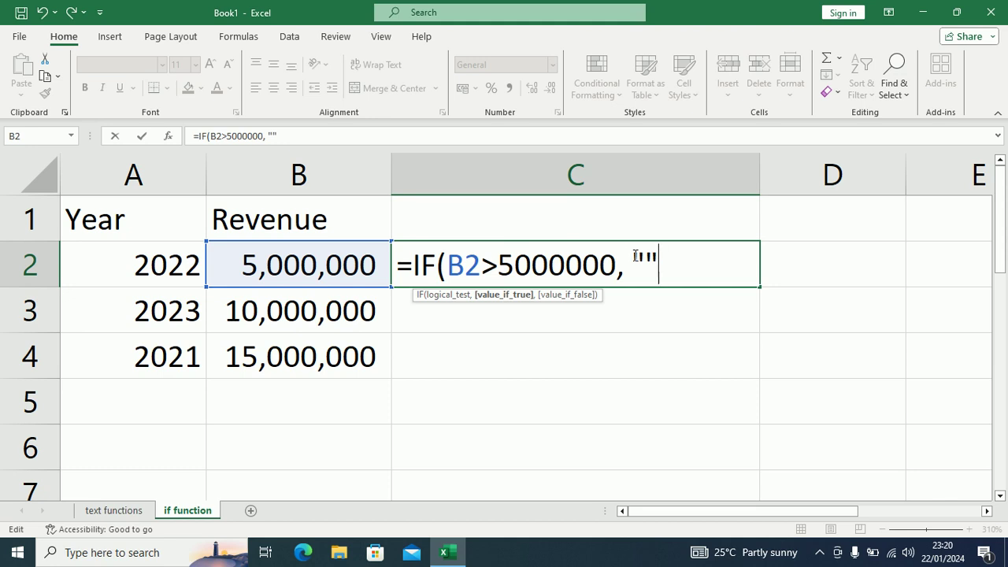
{"action": "left_click", "coordinate": [648, 262]}
{"action": "type", "text": "profit"}
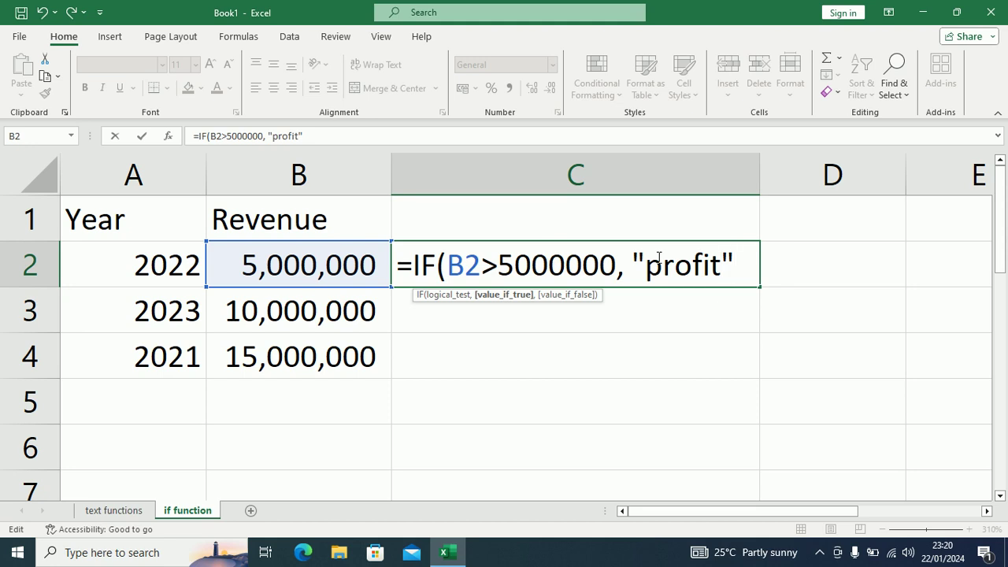
{"action": "type", "text": ", "}
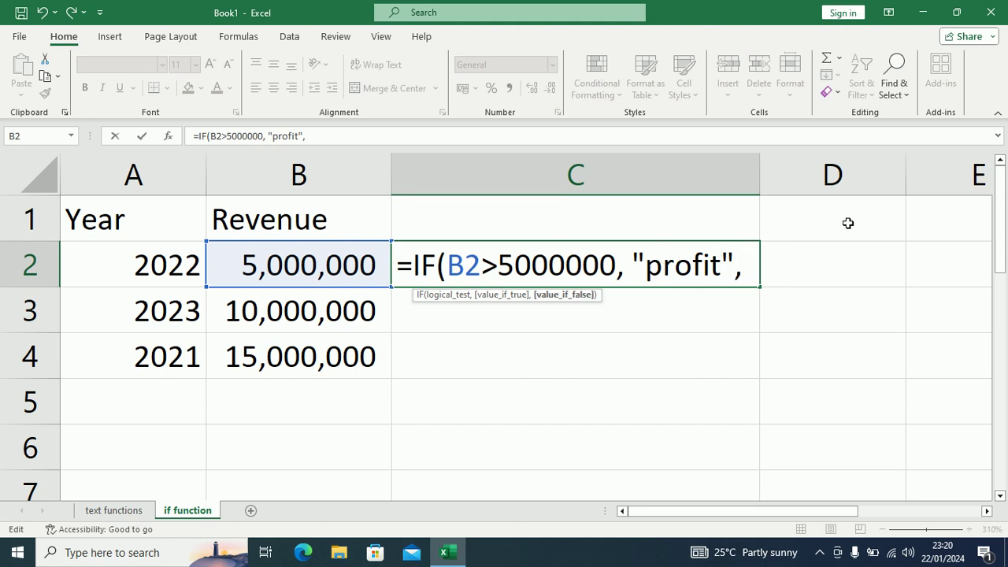
{"action": "type", "text": "\"\"loss"}
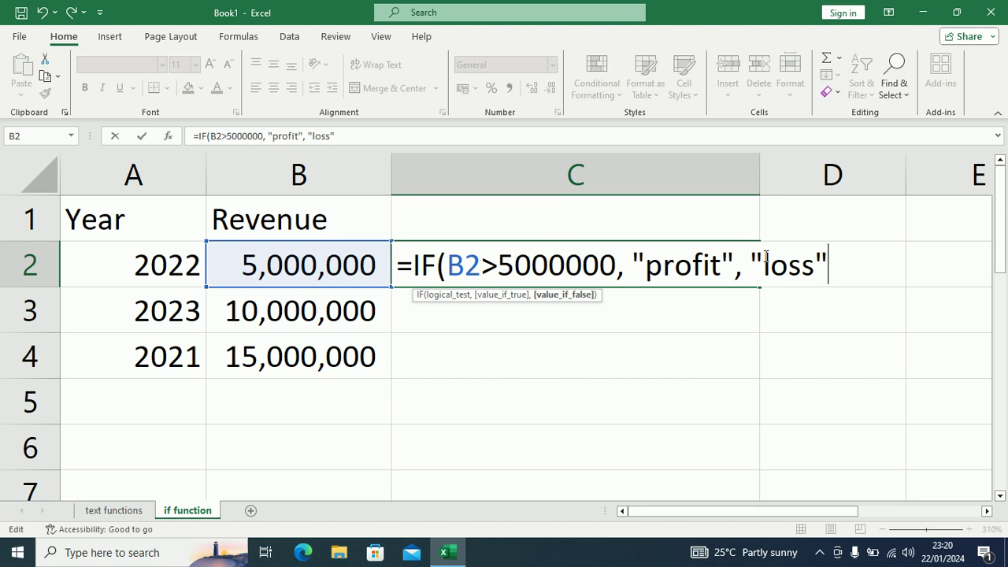
{"action": "type", "text": ")"}
{"action": "key", "text": "Return"}
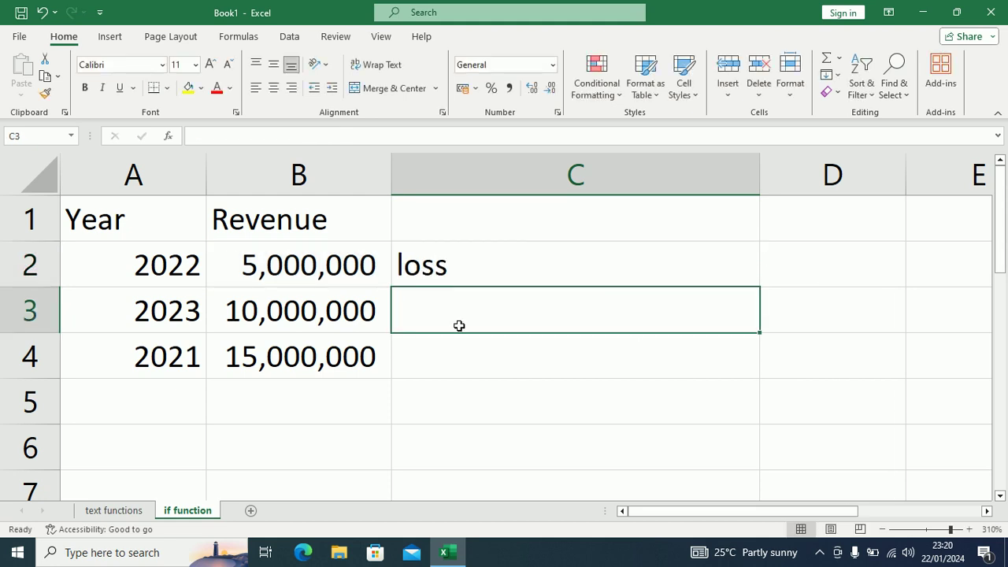
Step: Fill C2's IF formula down to C3:C4 with Ctrl+D and check the copied references
{"action": "left_click", "coordinate": [251, 265]}
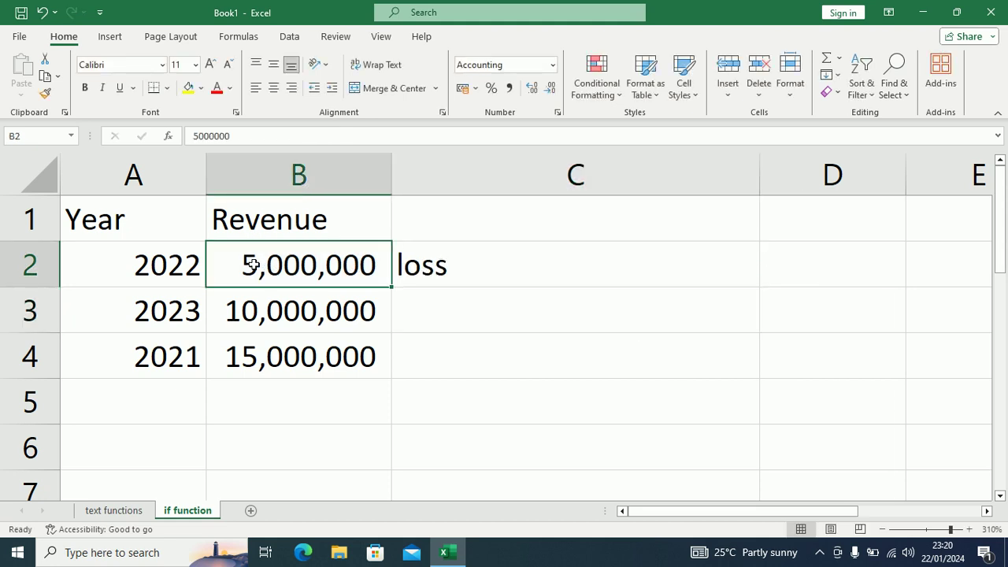
{"action": "left_click", "coordinate": [459, 269]}
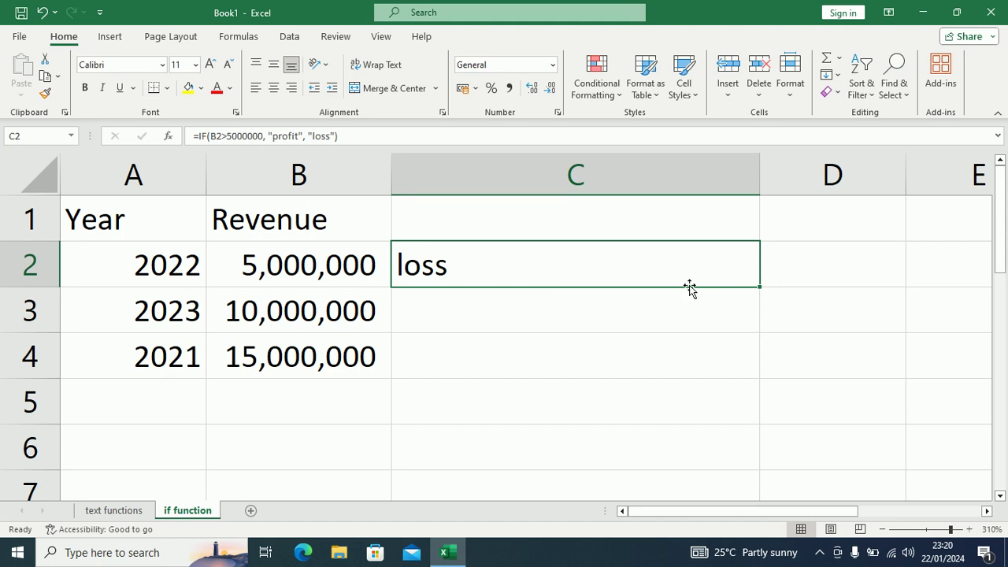
{"action": "left_click_drag", "start_coordinate": [683, 278], "coordinate": [682, 346]}
{"action": "key", "text": "ctrl+d"}
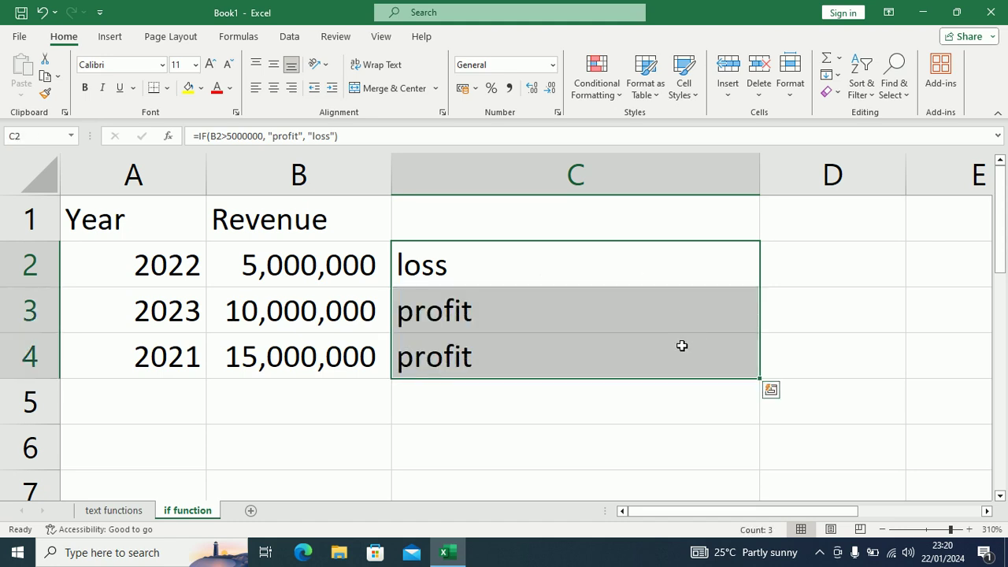
{"action": "left_click", "coordinate": [497, 308]}
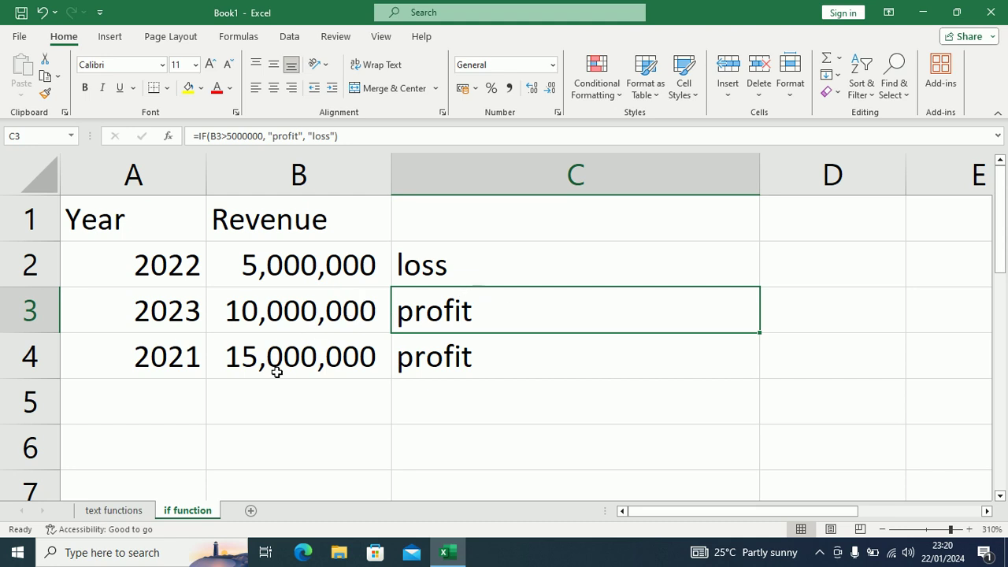
{"action": "left_click", "coordinate": [430, 361]}
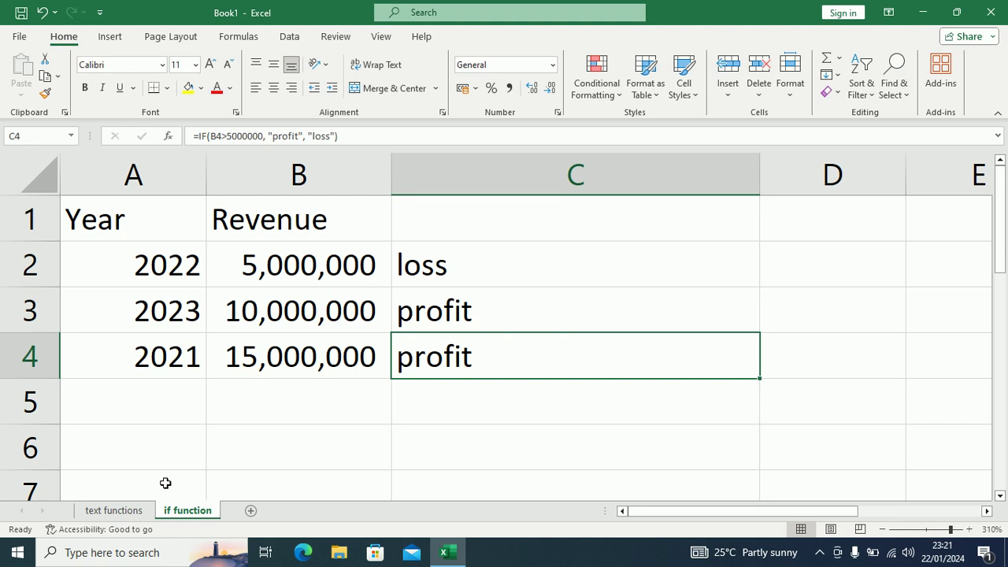
Step: On the text functions sheet, autofit column F and add the heading join in G1
{"action": "left_click", "coordinate": [115, 511]}
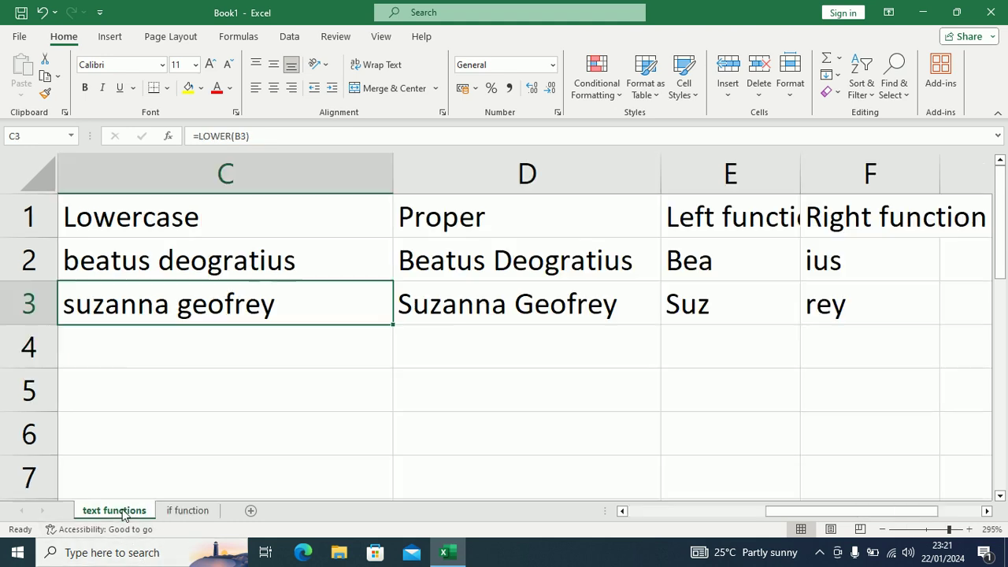
{"action": "left_click", "coordinate": [520, 269]}
{"action": "key", "text": "Right"}
{"action": "key", "text": "Right"}
{"action": "key", "text": "Right"}
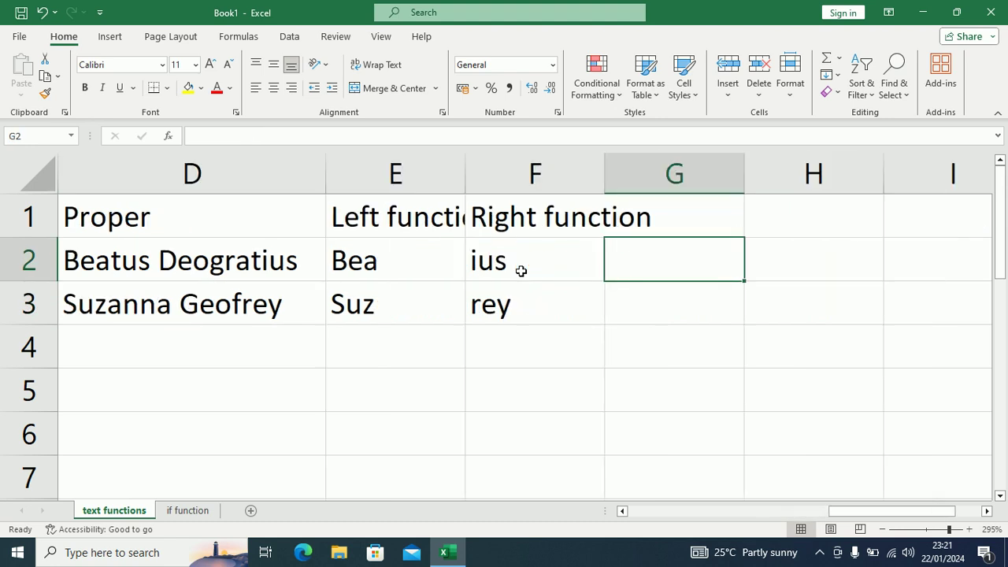
{"action": "key", "text": "Left"}
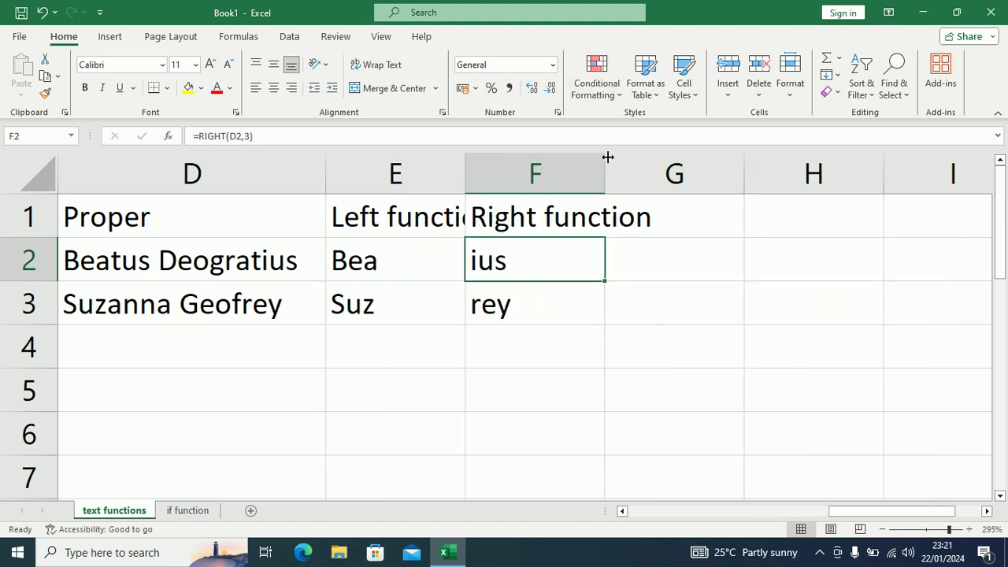
{"action": "double_click", "coordinate": [604, 168]}
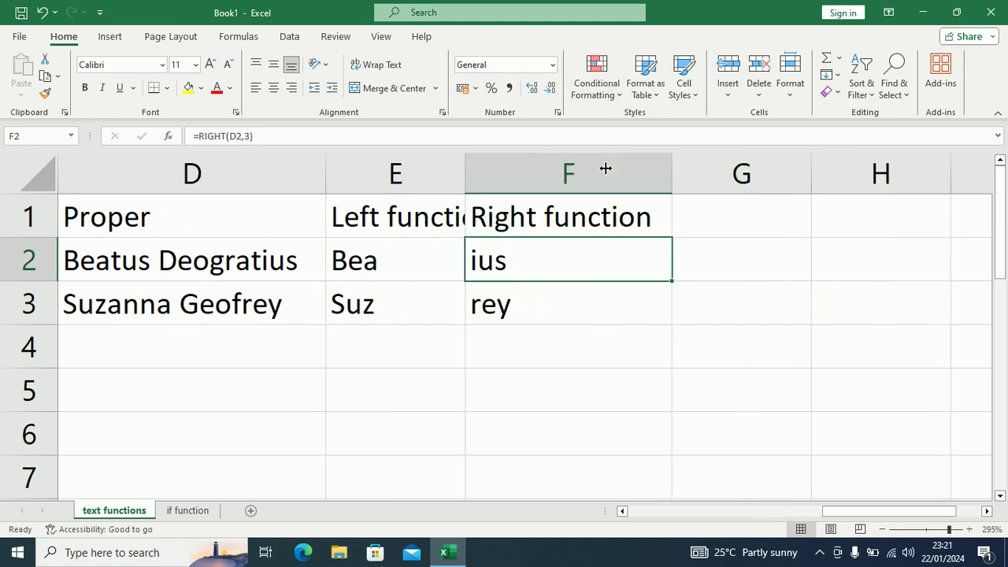
{"action": "left_click", "coordinate": [758, 221]}
{"action": "type", "text": "conc"}
{"action": "key", "text": "BackSpace"}
{"action": "key", "text": "BackSpace"}
{"action": "key", "text": "BackSpace"}
{"action": "key", "text": "BackSpace"}
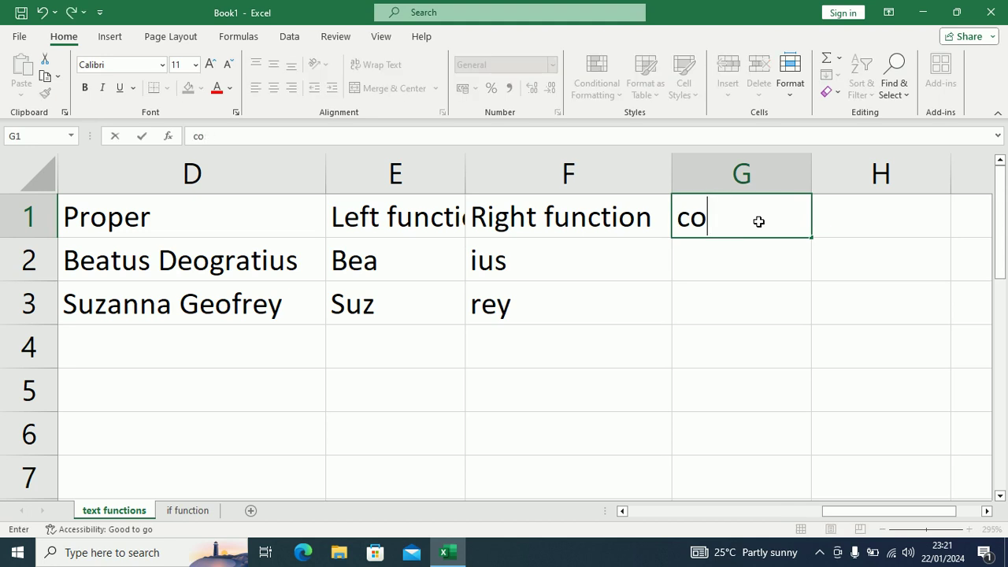
{"action": "type", "text": "join"}
{"action": "key", "text": "Return"}
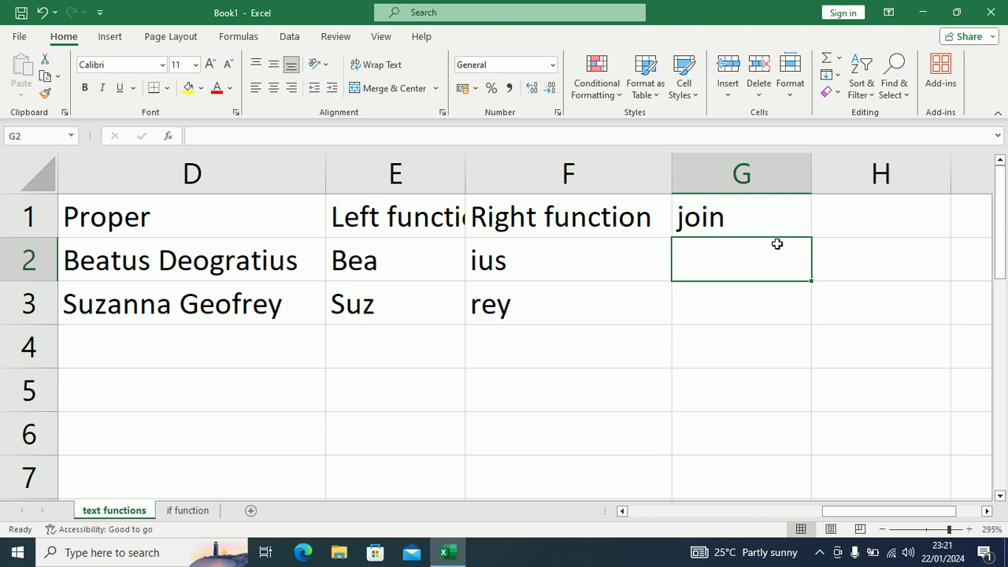
Step: Enter =CONCAT(E2,F2) in G2 to produce Beaius
{"action": "type", "text": "="}
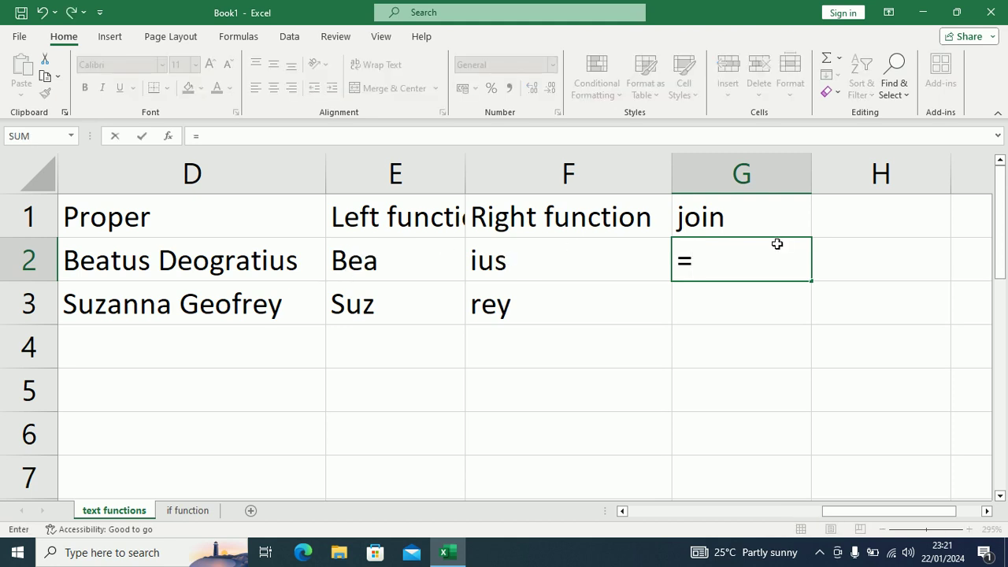
{"action": "type", "text": "con"}
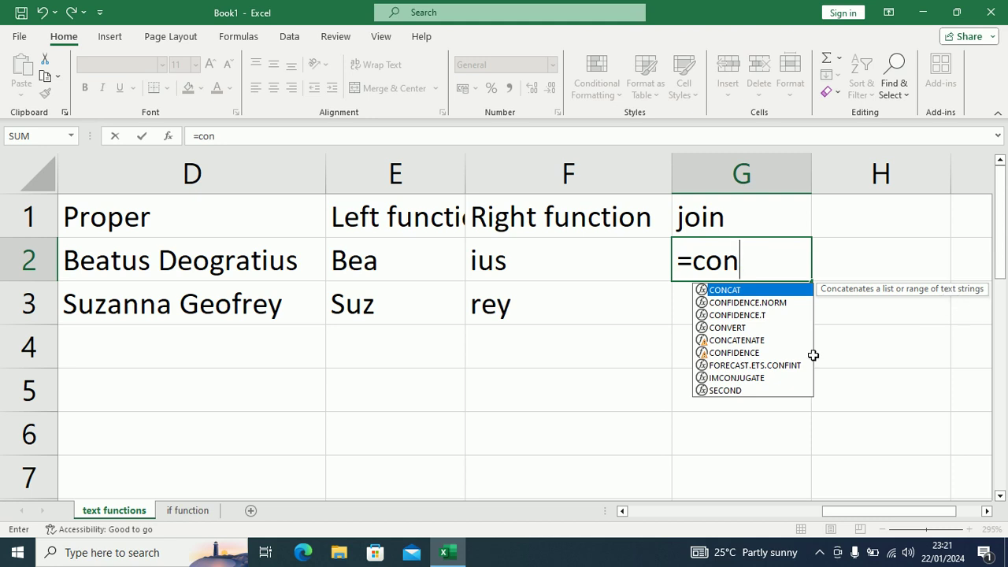
{"action": "key", "text": "Down"}
{"action": "key", "text": "Down"}
{"action": "key", "text": "Down"}
{"action": "key", "text": "Down"}
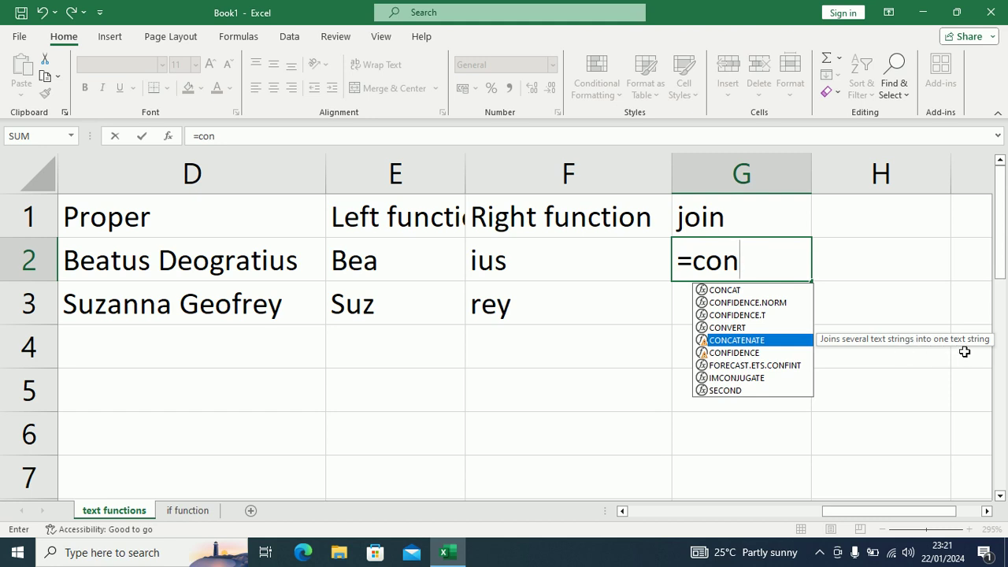
{"action": "key", "text": "Up"}
{"action": "key", "text": "Up"}
{"action": "key", "text": "Up"}
{"action": "key", "text": "Up"}
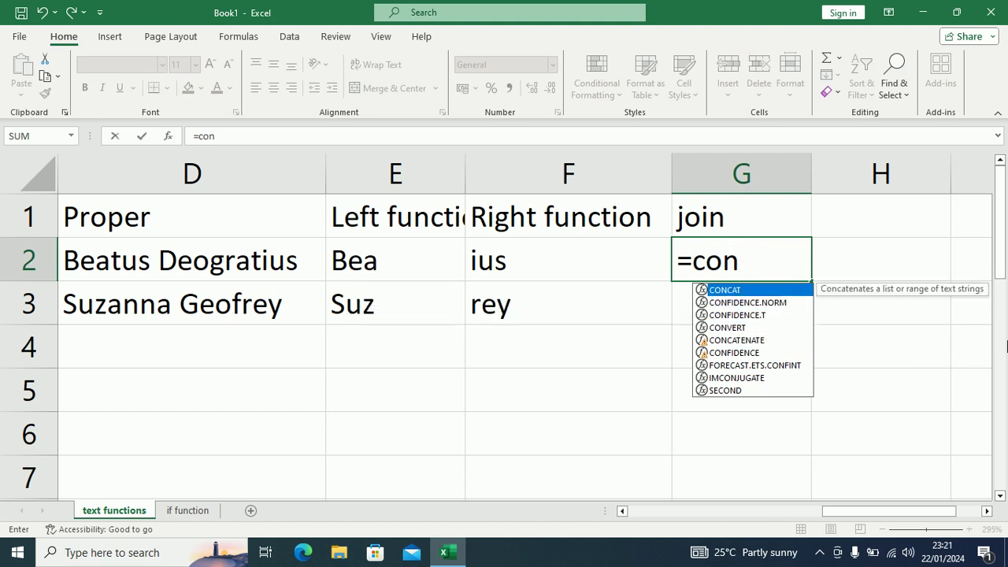
{"action": "key", "text": "Tab"}
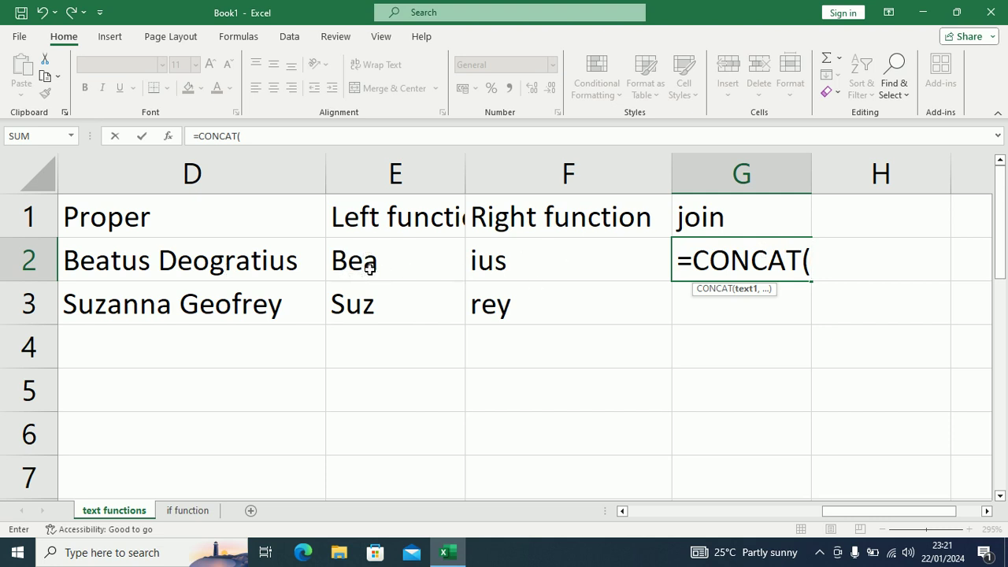
{"action": "left_click", "coordinate": [369, 268]}
{"action": "type", "text": ","}
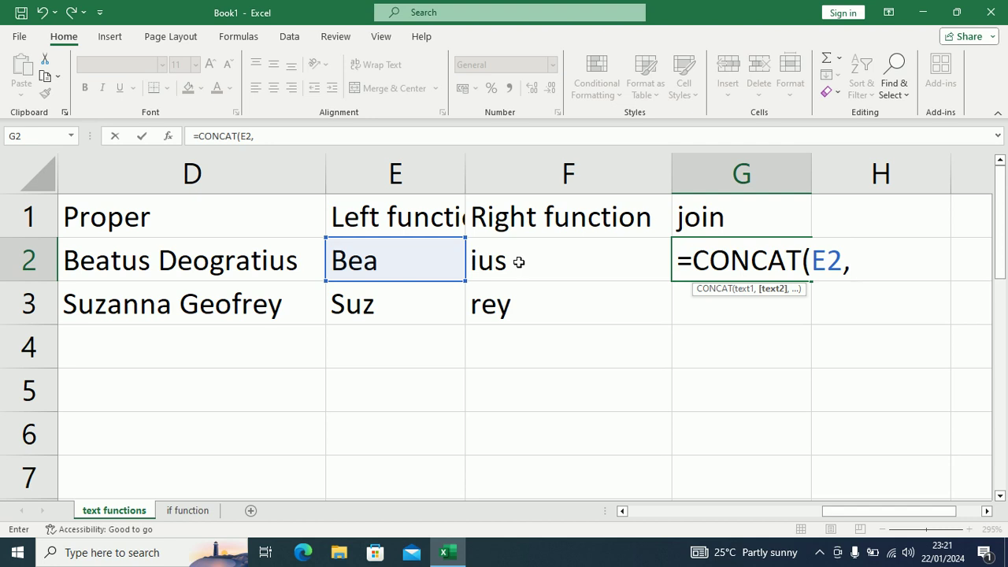
{"action": "left_click", "coordinate": [521, 262]}
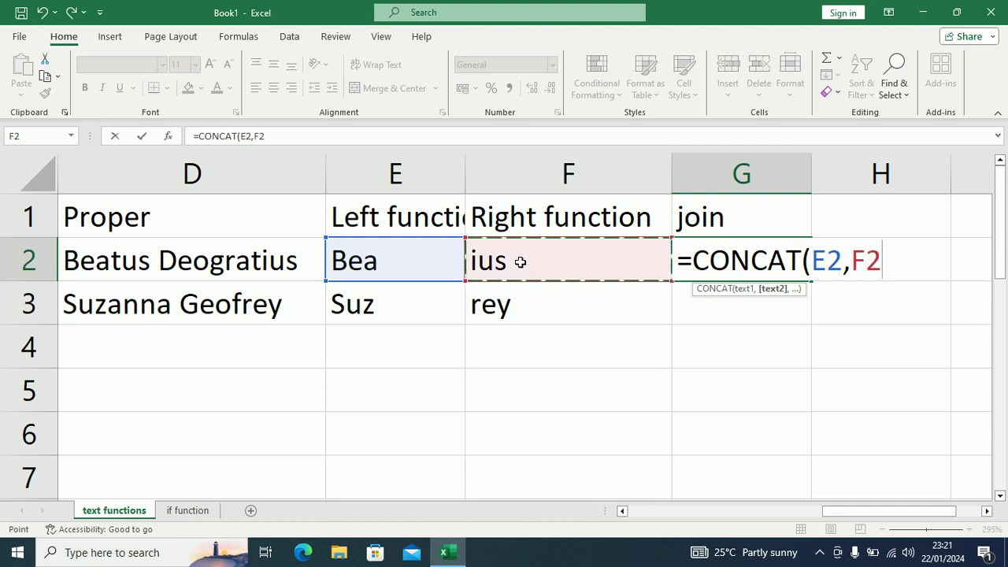
{"action": "type", "text": ")"}
{"action": "key", "text": "Return"}
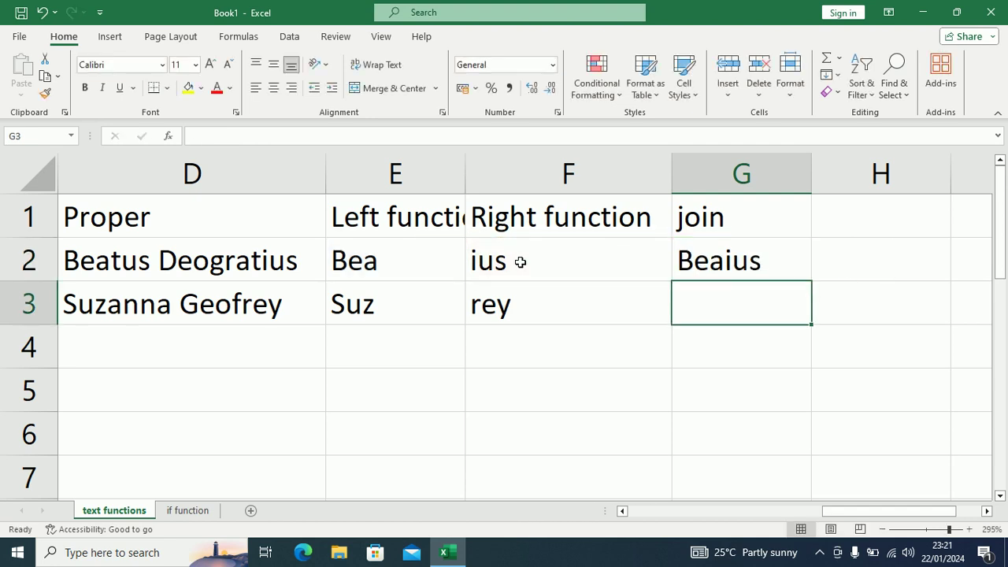
Step: Enter =CONCAT(E3,F3) in G3 to join Suz and rey into Suzrey
{"action": "left_click", "coordinate": [741, 266]}
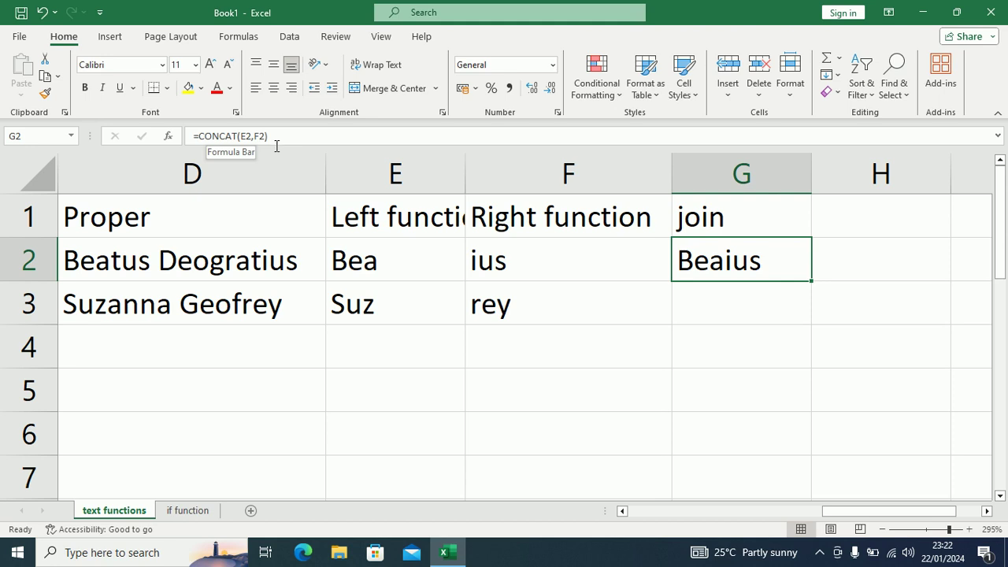
{"action": "left_click", "coordinate": [739, 307]}
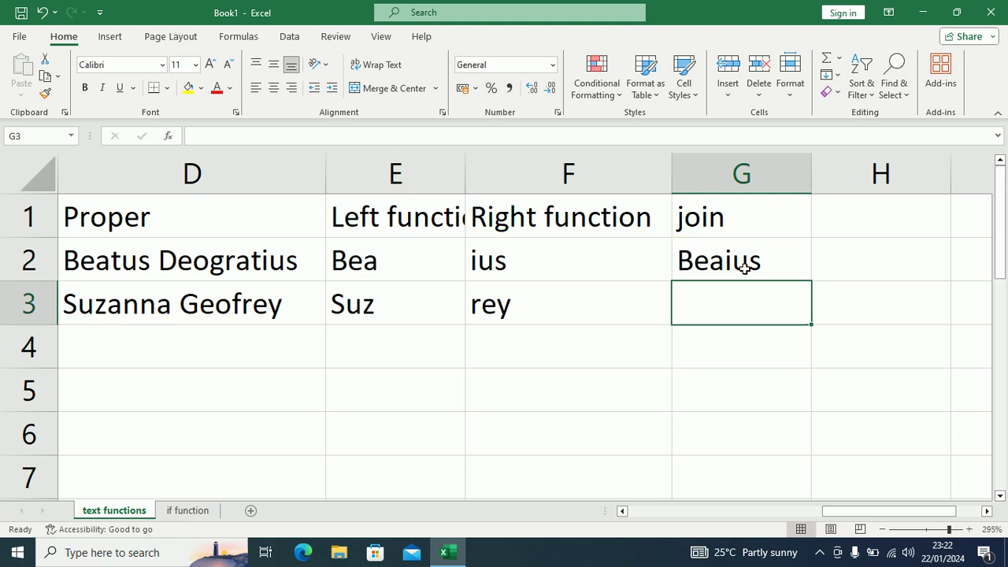
{"action": "left_click_drag", "start_coordinate": [745, 261], "coordinate": [745, 290]}
{"action": "left_click", "coordinate": [746, 292]}
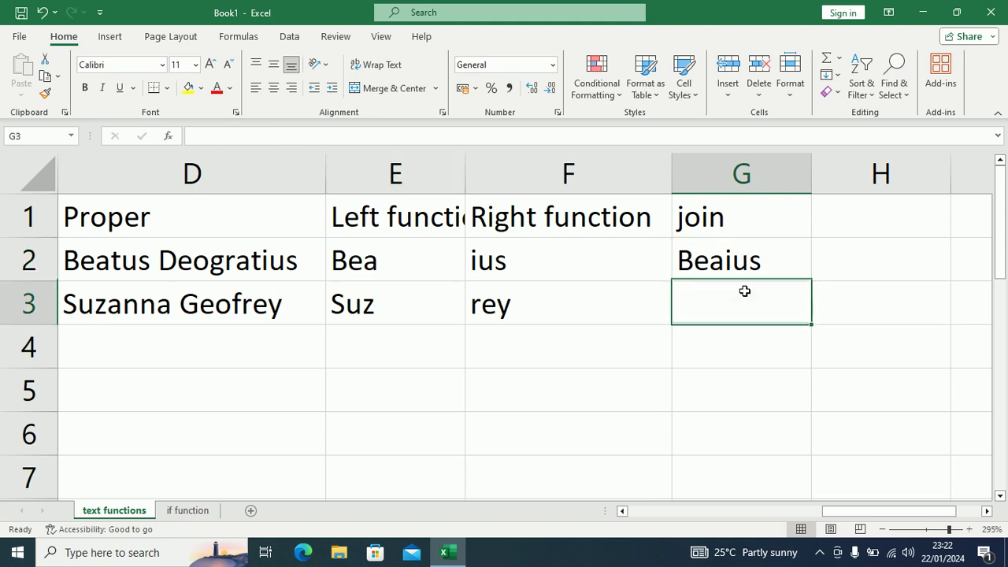
{"action": "type", "text": "=con"}
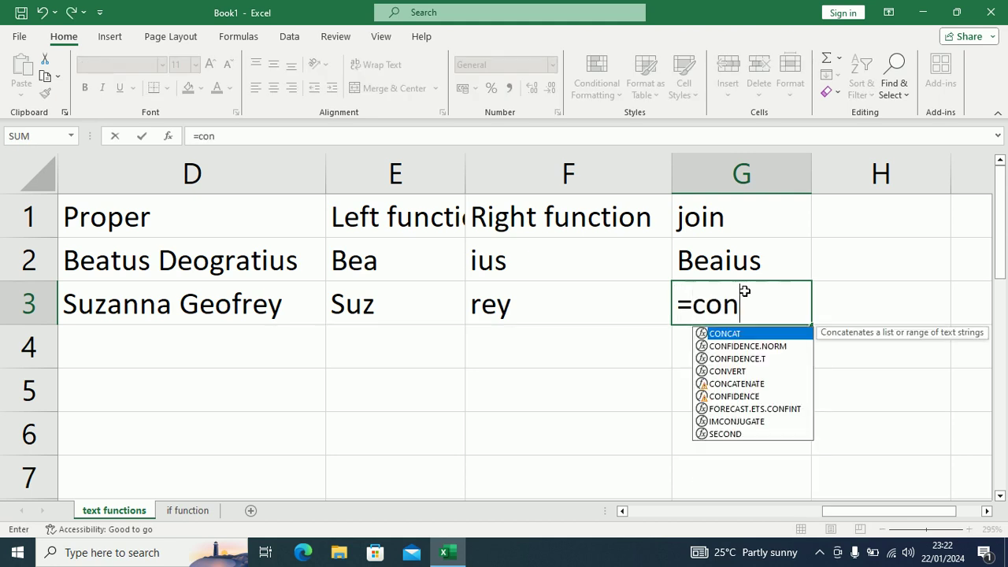
{"action": "key", "text": "Tab"}
{"action": "left_click", "coordinate": [375, 306]}
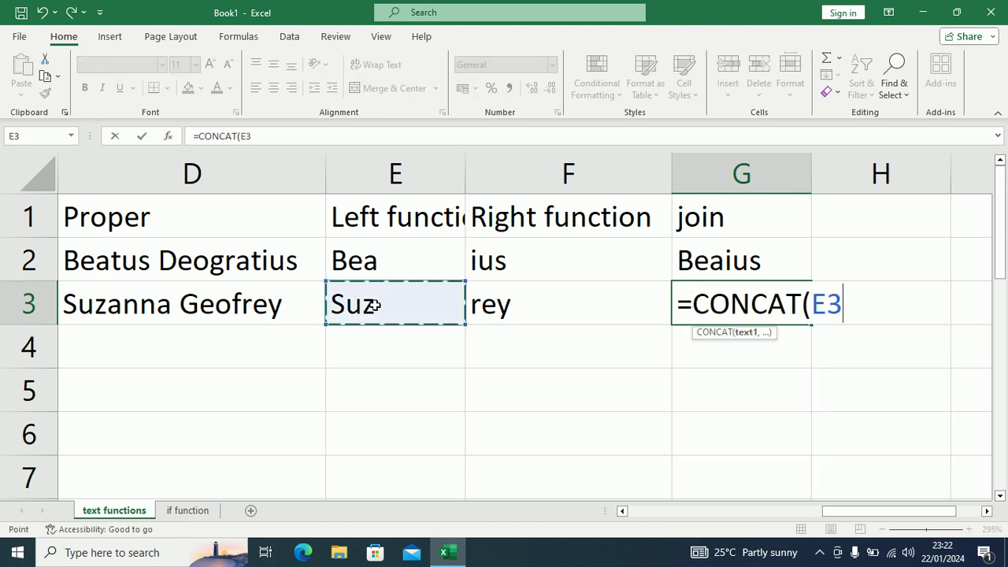
{"action": "type", "text": ","}
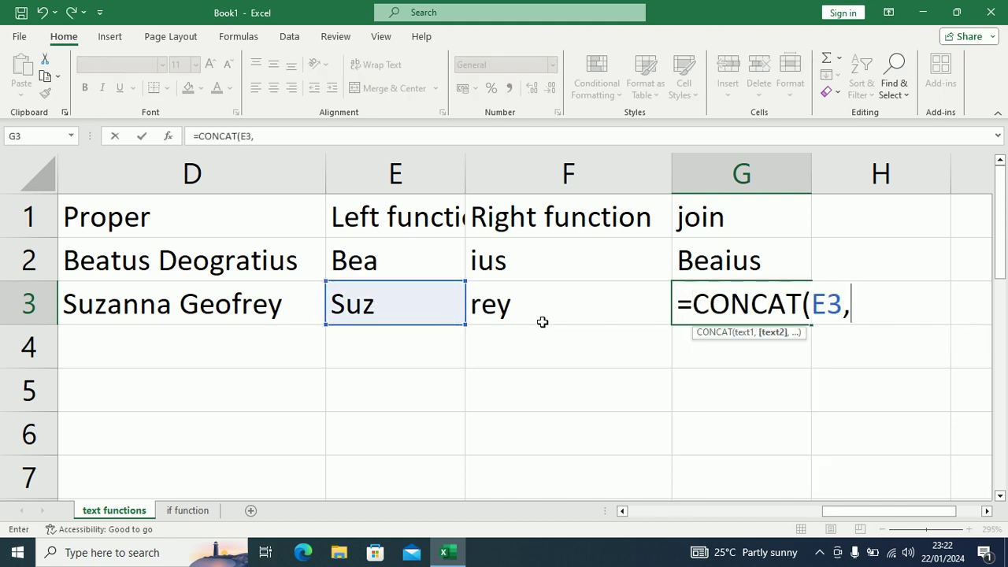
{"action": "left_click", "coordinate": [542, 322]}
{"action": "type", "text": ")"}
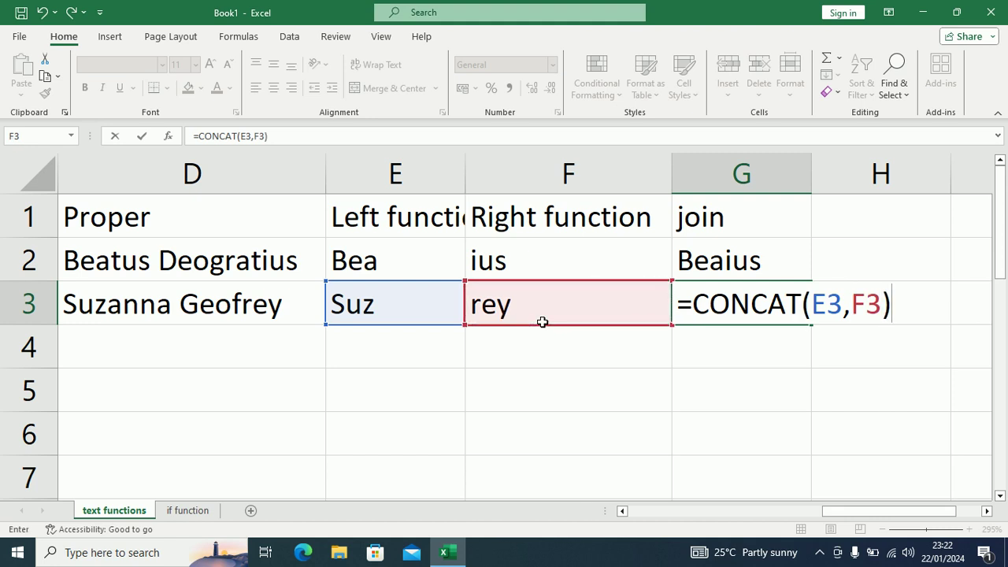
{"action": "key", "text": "Return"}
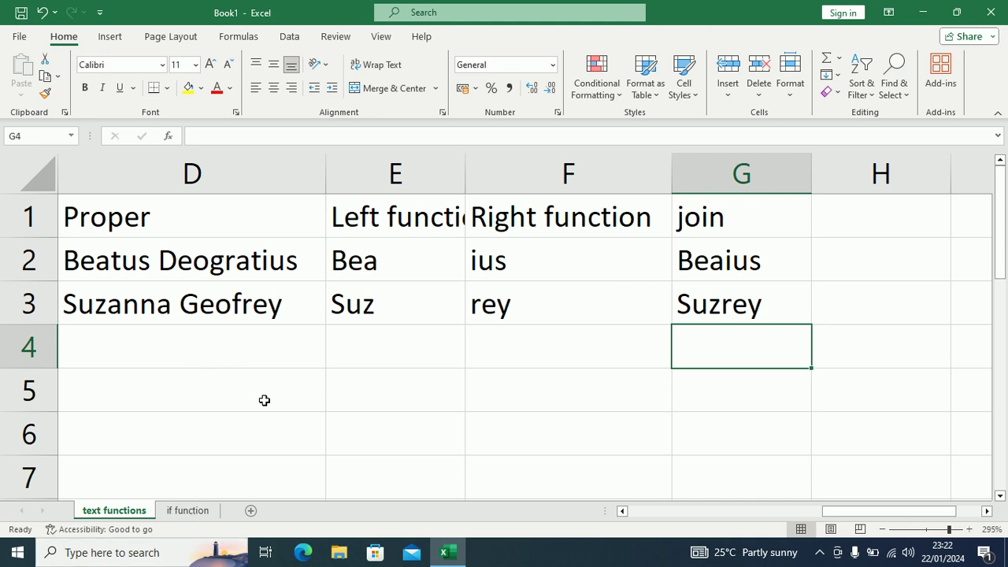
Step: Review the row 2 text formulas, then return to the if function sheet's revenue table
{"action": "left_click", "coordinate": [399, 273]}
{"action": "key", "text": "Left"}
{"action": "key", "text": "Left"}
{"action": "key", "text": "Left"}
{"action": "key", "text": "Left"}
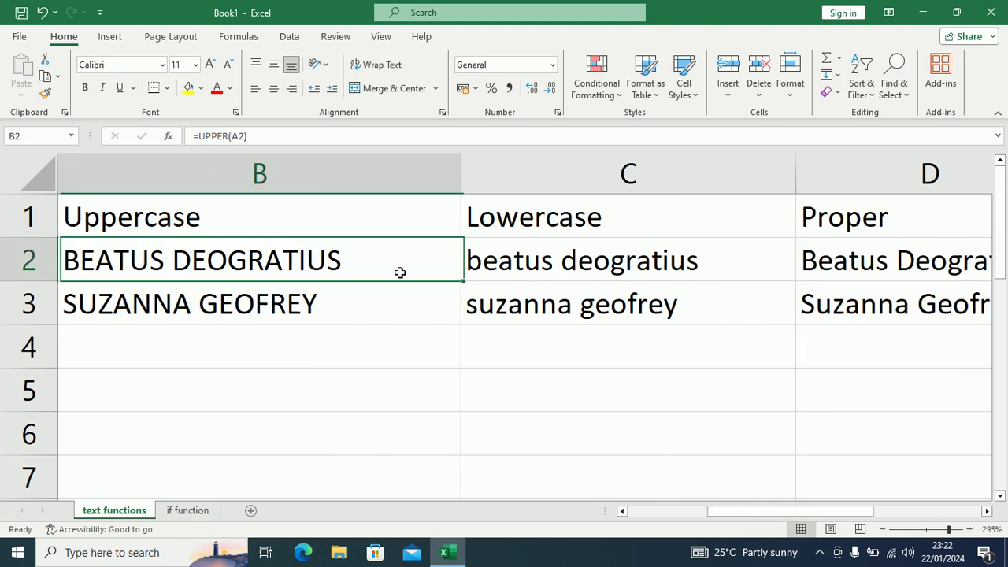
{"action": "key", "text": "Right"}
{"action": "key", "text": "Right"}
{"action": "key", "text": "Right"}
{"action": "key", "text": "Right"}
{"action": "key", "text": "Right"}
{"action": "key", "text": "Right"}
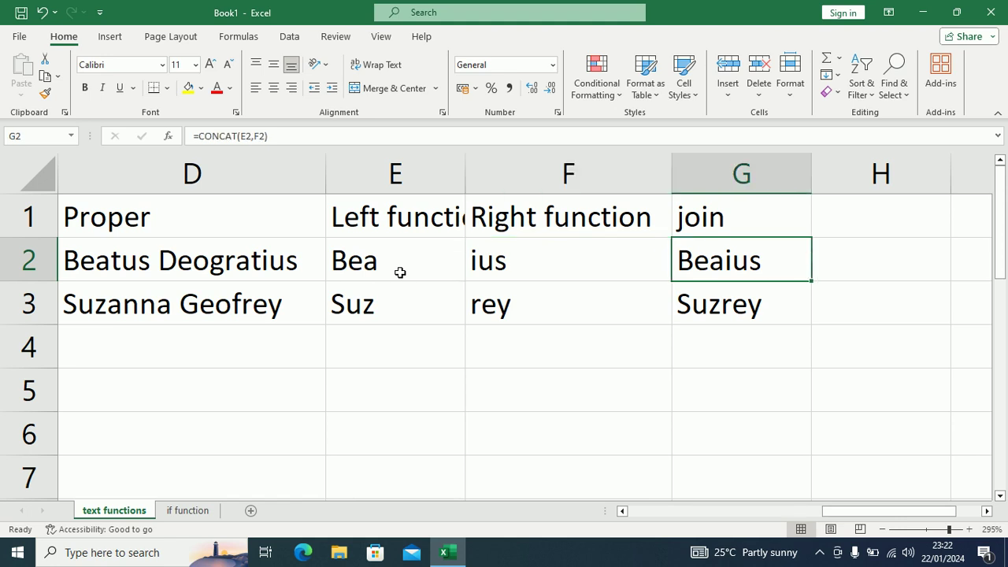
{"action": "left_click", "coordinate": [189, 510]}
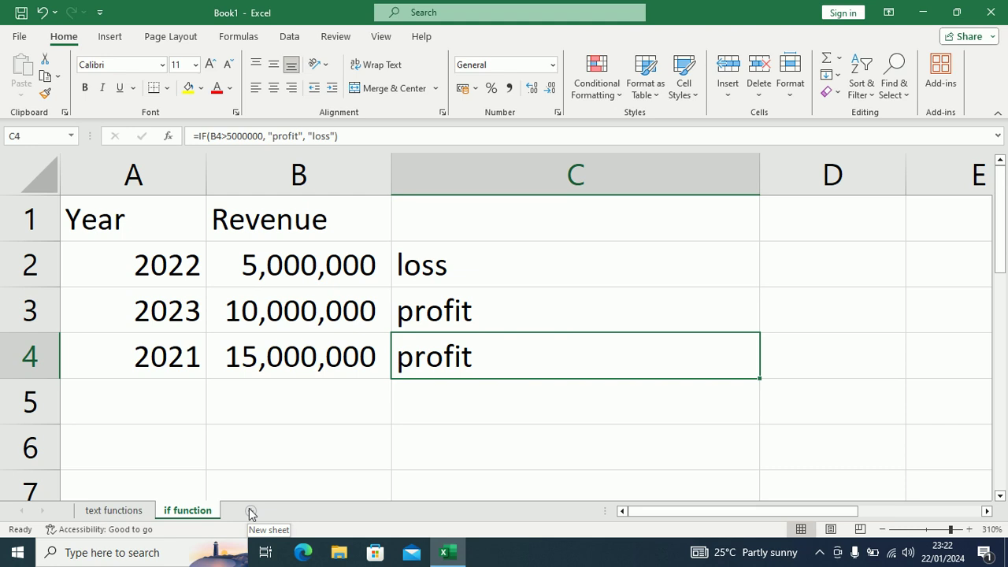
{"action": "left_click", "coordinate": [326, 300]}
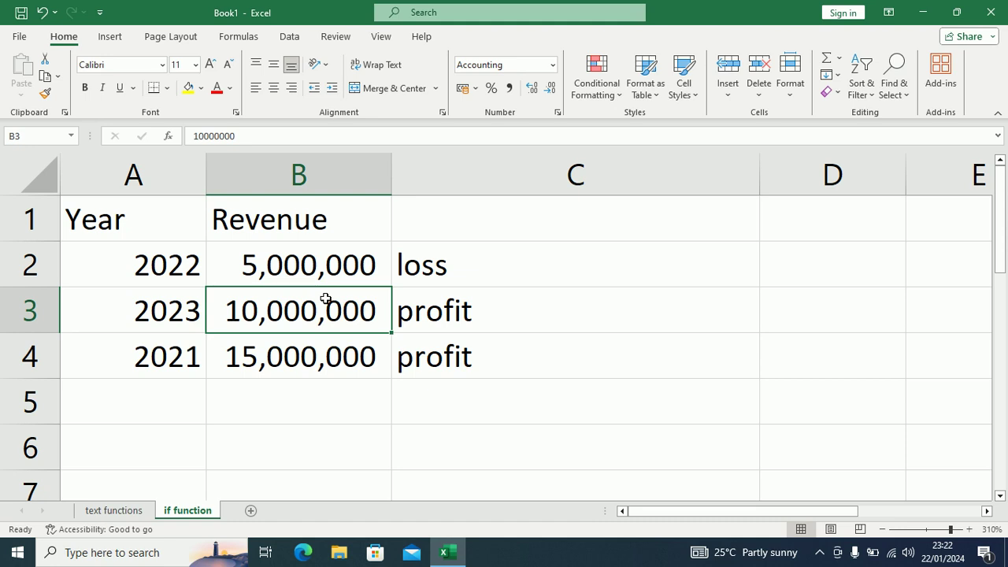